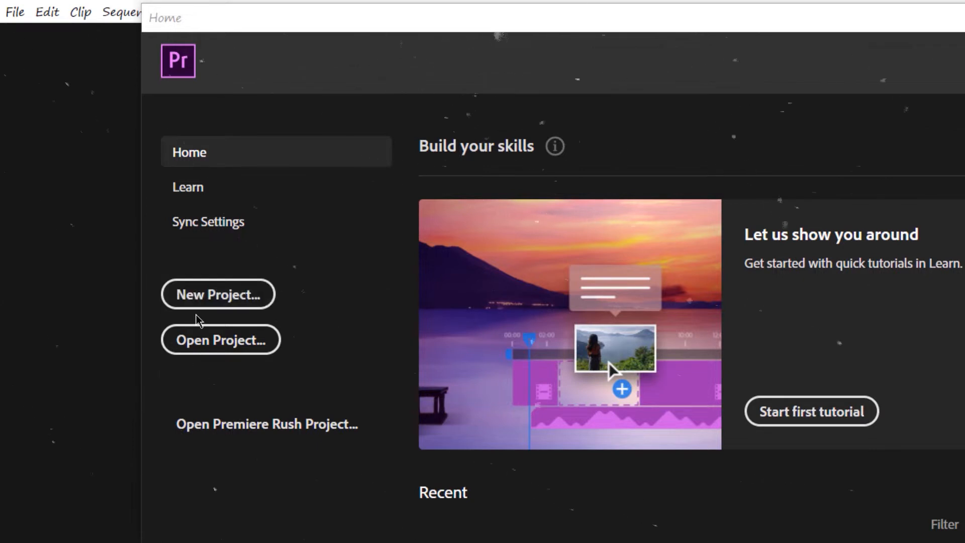
Create a new project named Dance Video in C:\Premiere Pro Projects
{"action": "left_click", "coordinate": [218, 304]}
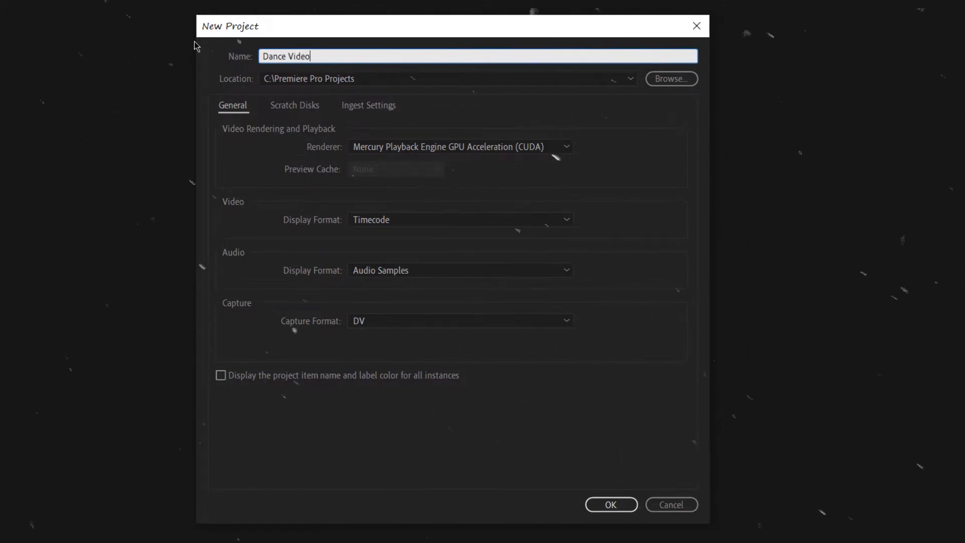
{"action": "left_click", "coordinate": [611, 504]}
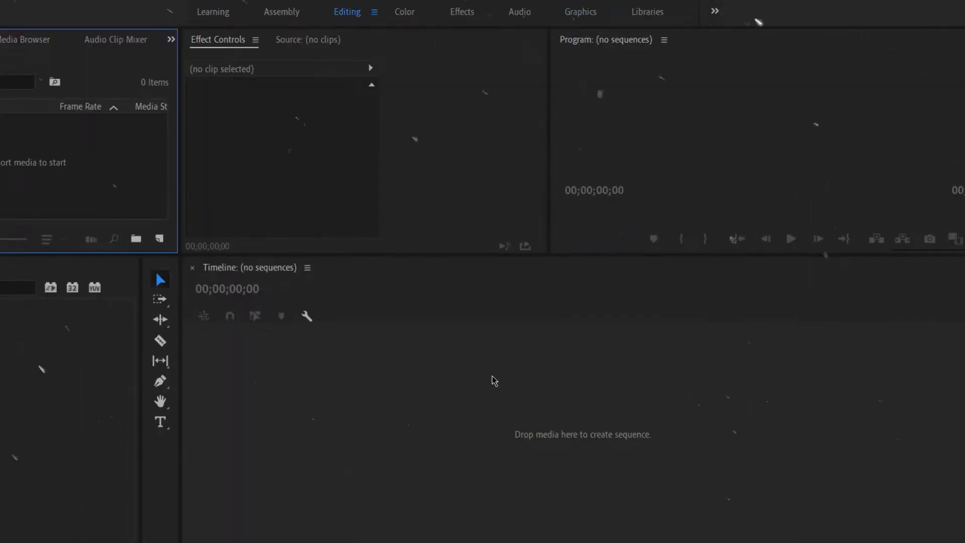
Browse the computer's folders to the three Pexels video clips and place them on the empty timeline as a new sequence
{"action": "left_click", "coordinate": [25, 40]}
{"action": "scroll", "coordinate": [100, 140], "scroll_direction": "down", "scroll_amount": 5}
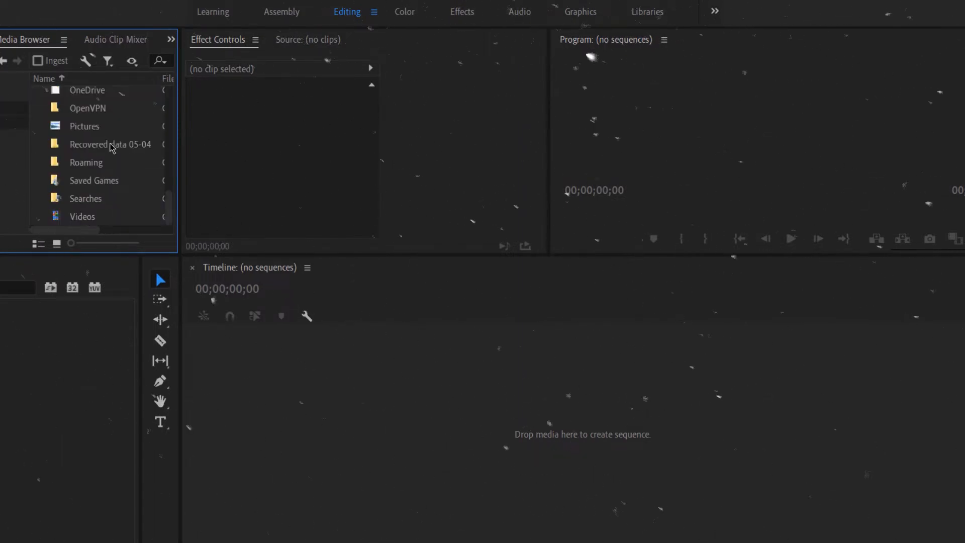
{"action": "scroll", "coordinate": [101, 140], "scroll_direction": "up", "scroll_amount": 3}
{"action": "double_click", "coordinate": [93, 116]}
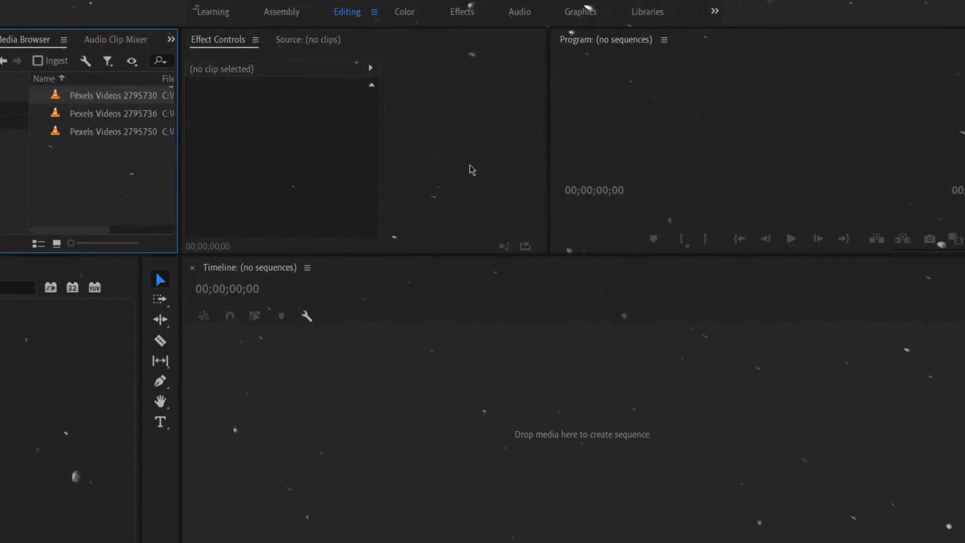
{"action": "left_click_drag", "start_coordinate": [99, 169], "coordinate": [242, 361]}
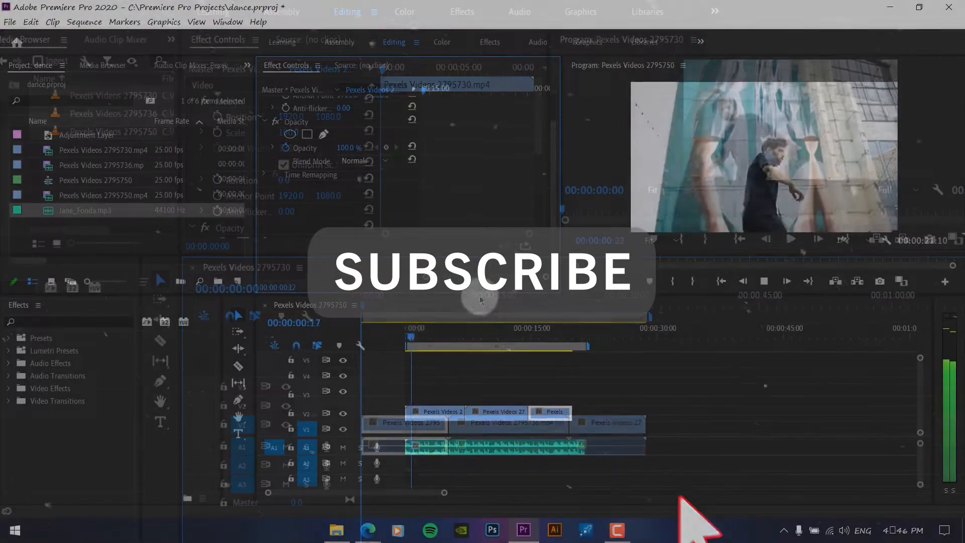
Search the effects for PAINT and apply the Paint Bucket effect to the first Pexels clip on track V2
{"action": "left_click", "coordinate": [405, 329]}
{"action": "left_click_drag", "start_coordinate": [415, 338], "coordinate": [322, 335]}
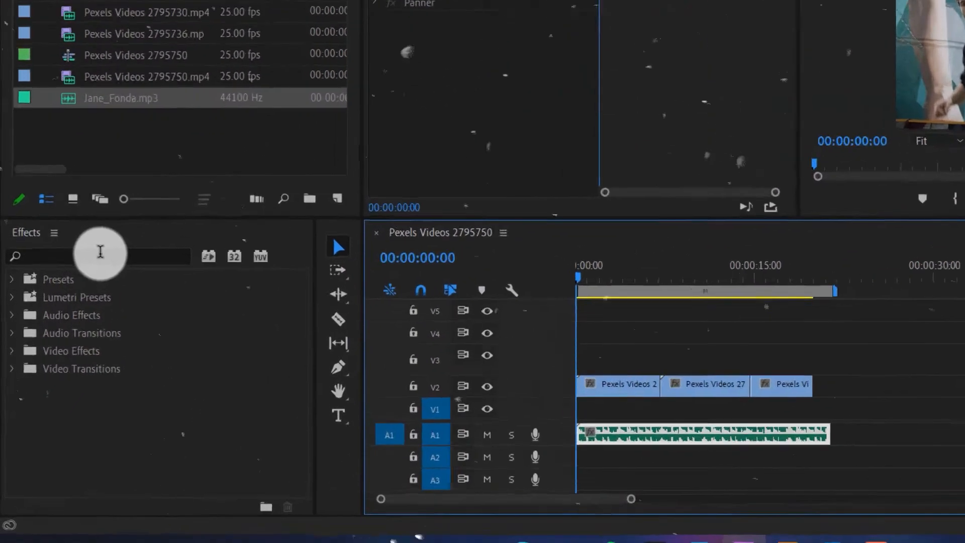
{"action": "left_click", "coordinate": [100, 253]}
{"action": "type", "text": "P"}
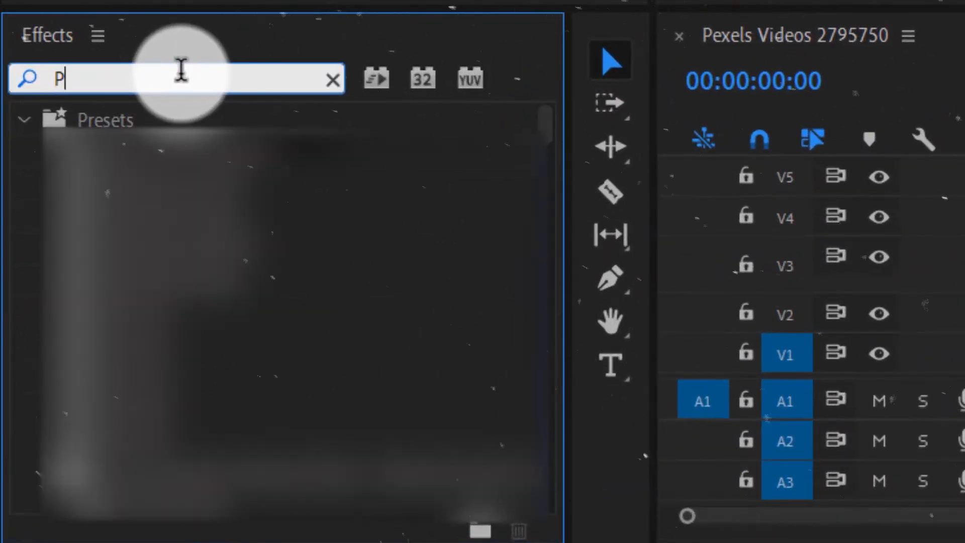
{"action": "type", "text": "AINT"}
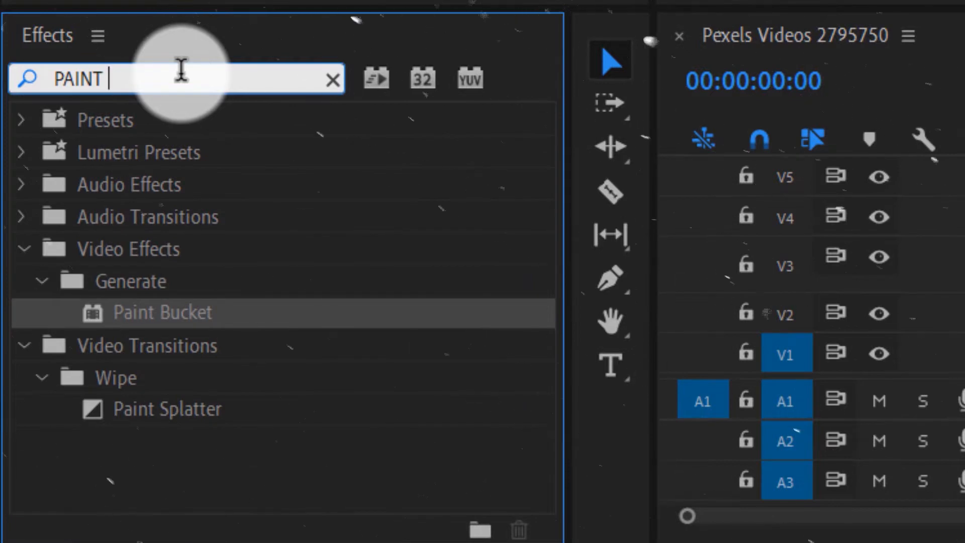
{"action": "mouse_move", "coordinate": [144, 321]}
{"action": "left_mouse_down"}
{"action": "mouse_move", "coordinate": [143, 330]}
{"action": "mouse_move", "coordinate": [158, 316]}
{"action": "mouse_move", "coordinate": [964, 382]}
{"action": "left_mouse_up"}
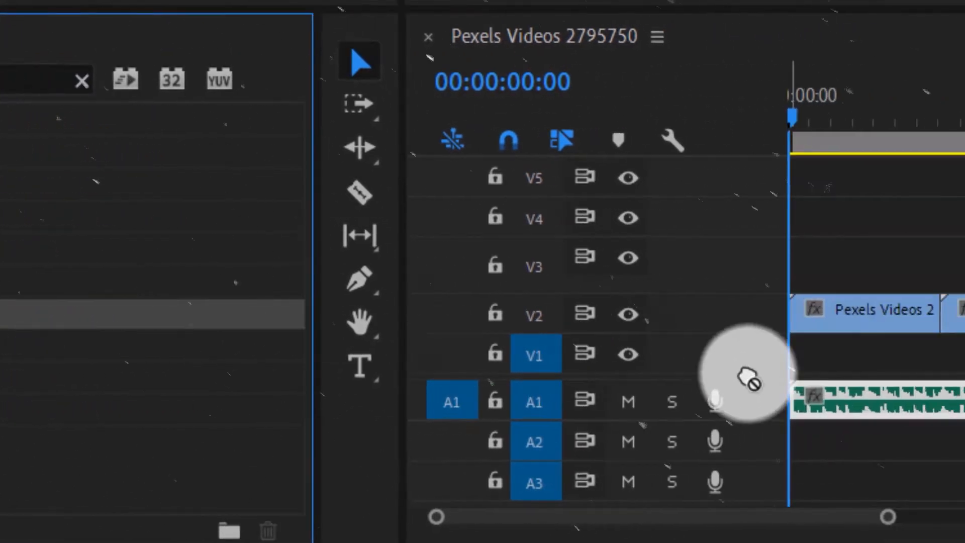
{"action": "left_click_drag", "start_coordinate": [749, 380], "coordinate": [854, 329]}
{"action": "left_click_drag", "start_coordinate": [410, 330], "coordinate": [410, 329]}
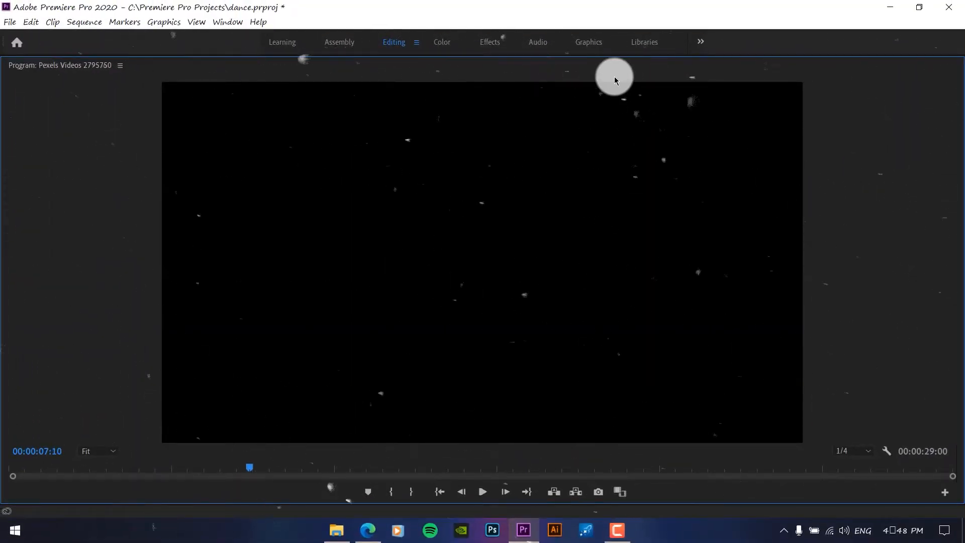
Restore the normal panel layout, return the playhead to 00:00:00:00, and show the first V2 clip's Paint Bucket settings
{"action": "key", "text": "grave"}
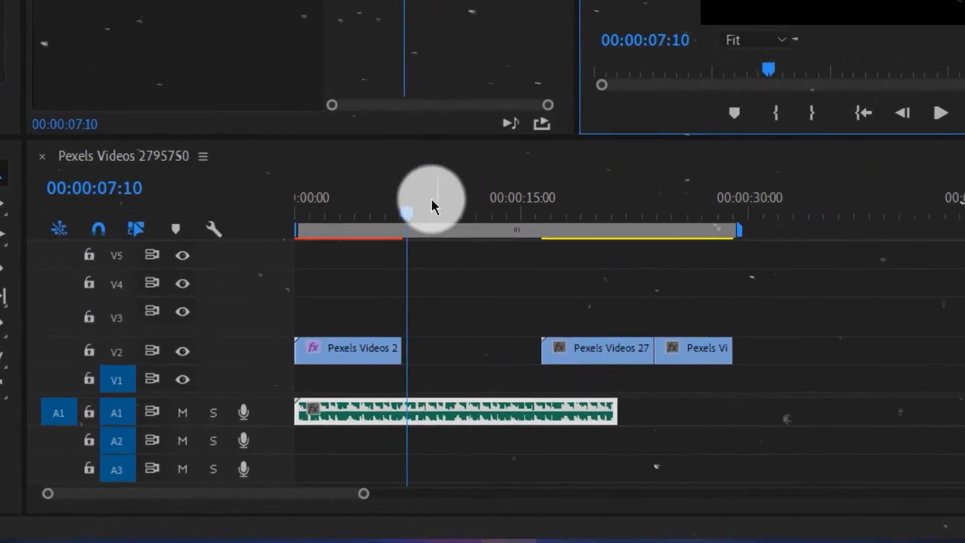
{"action": "left_click_drag", "start_coordinate": [405, 201], "coordinate": [209, 215]}
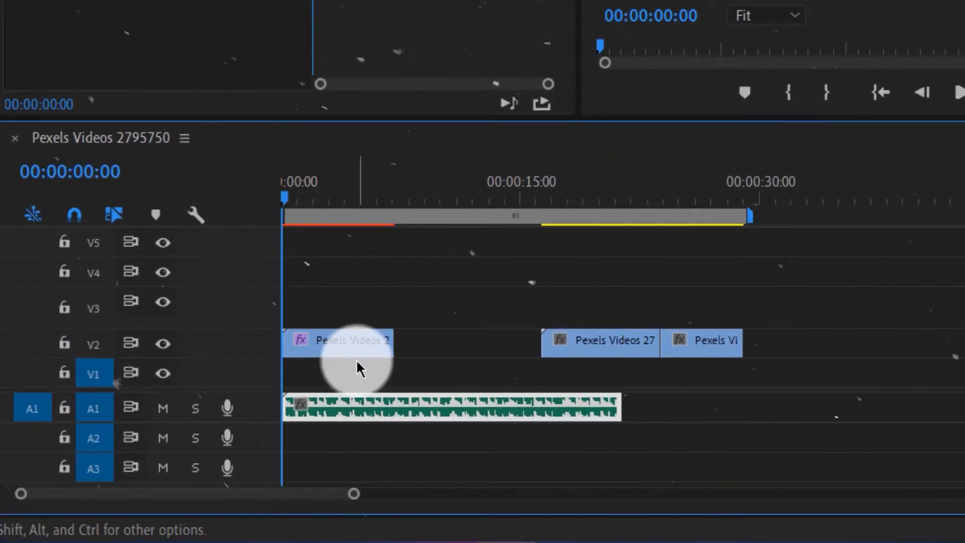
{"action": "left_click", "coordinate": [356, 365]}
{"action": "scroll", "coordinate": [308, 165], "scroll_direction": "down", "scroll_amount": 10}
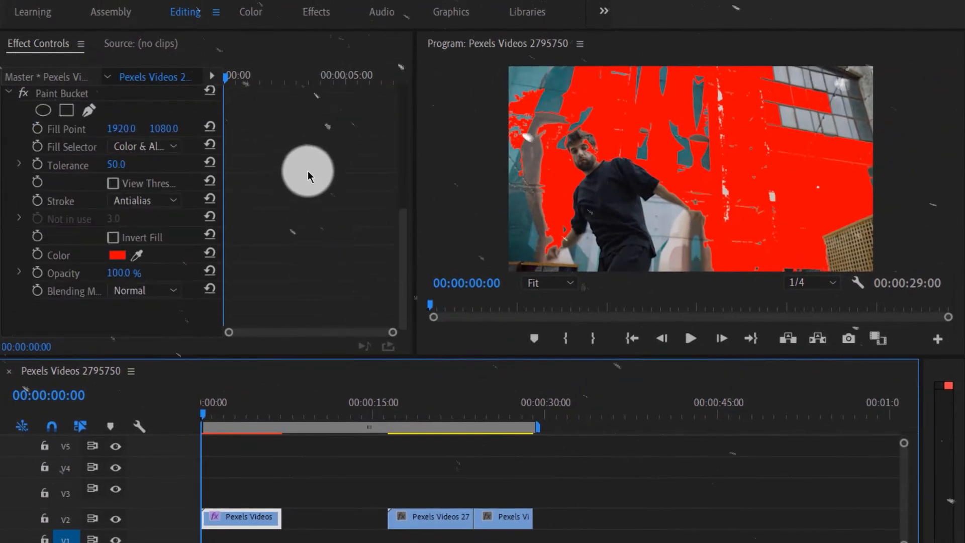
Try the Feather, Spread, Choke and Stroke options for the Paint Bucket's Stroke setting
{"action": "left_click", "coordinate": [140, 204]}
{"action": "left_click", "coordinate": [150, 219]}
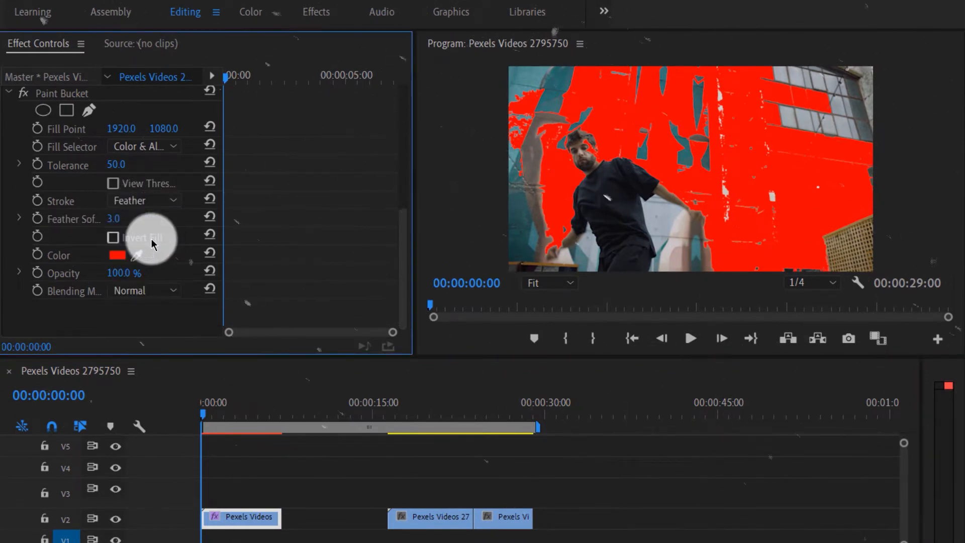
{"action": "left_click", "coordinate": [161, 204]}
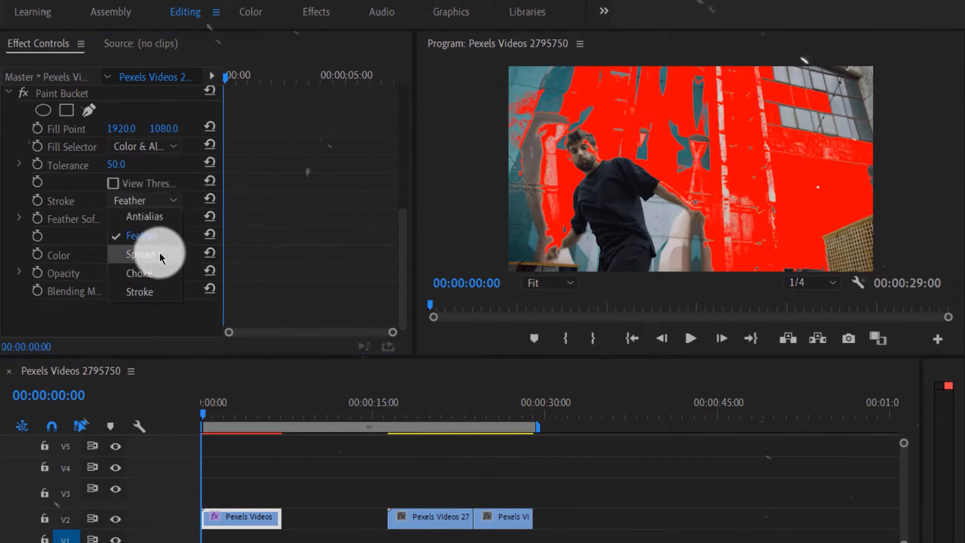
{"action": "left_click", "coordinate": [159, 252]}
{"action": "left_click", "coordinate": [161, 201]}
{"action": "left_click", "coordinate": [159, 273]}
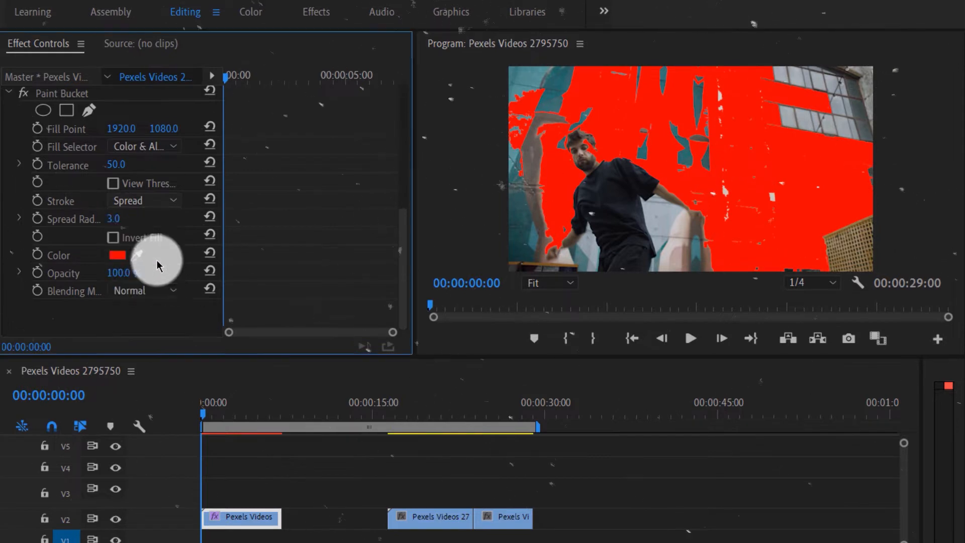
{"action": "left_click", "coordinate": [165, 202]}
{"action": "left_click", "coordinate": [151, 291]}
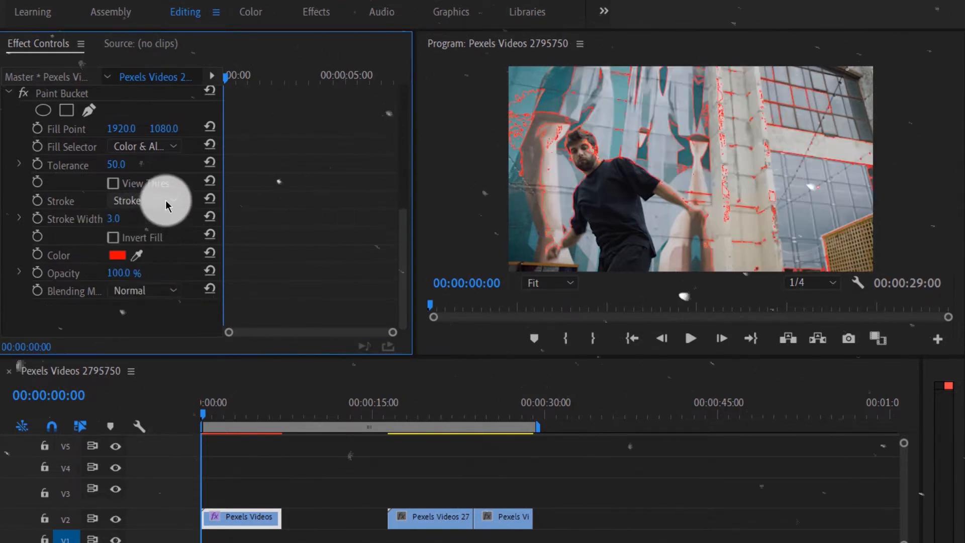
Set the Paint Bucket's Stroke option to Choke with the playhead at the sequence start
{"action": "mouse_move", "coordinate": [197, 414]}
{"action": "left_mouse_down"}
{"action": "mouse_move", "coordinate": [228, 410]}
{"action": "mouse_move", "coordinate": [203, 410]}
{"action": "left_mouse_up"}
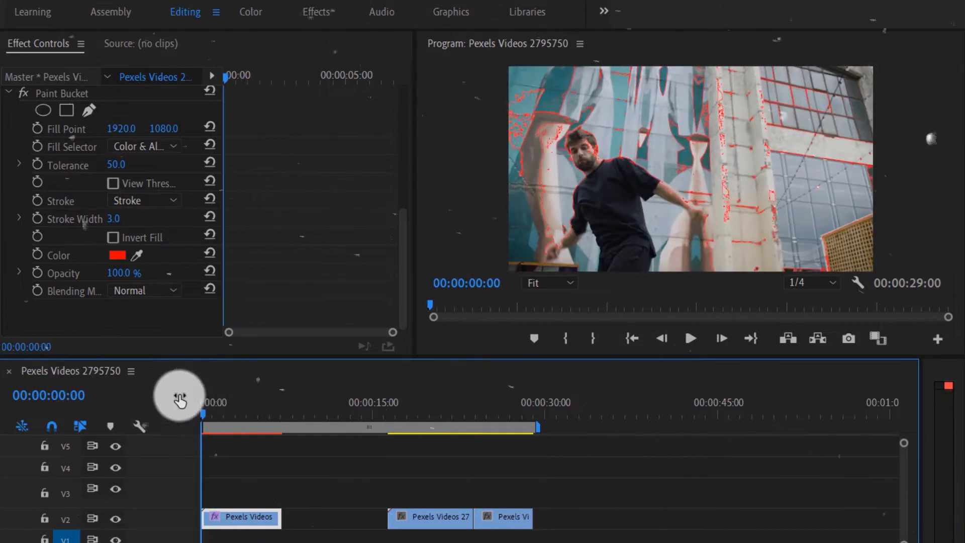
{"action": "left_click", "coordinate": [164, 202]}
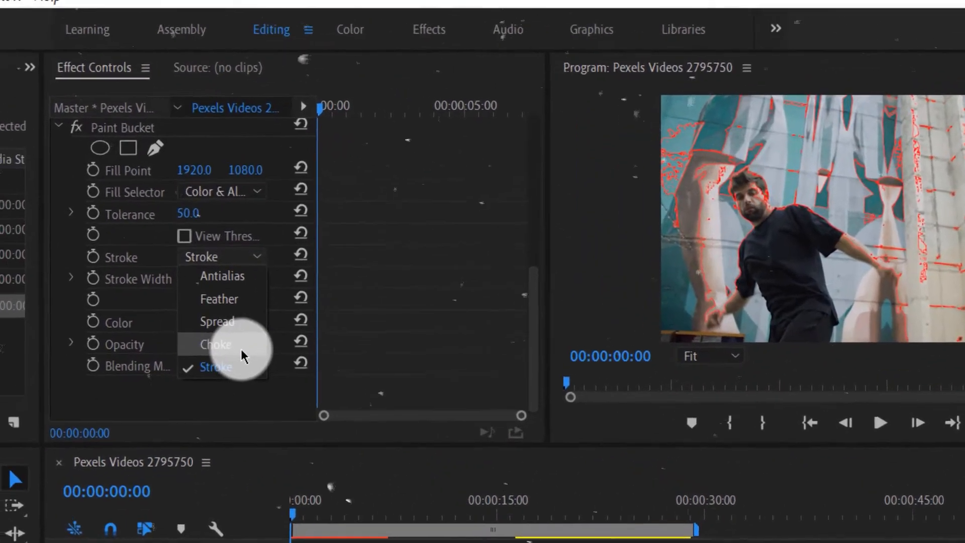
{"action": "left_click", "coordinate": [151, 278]}
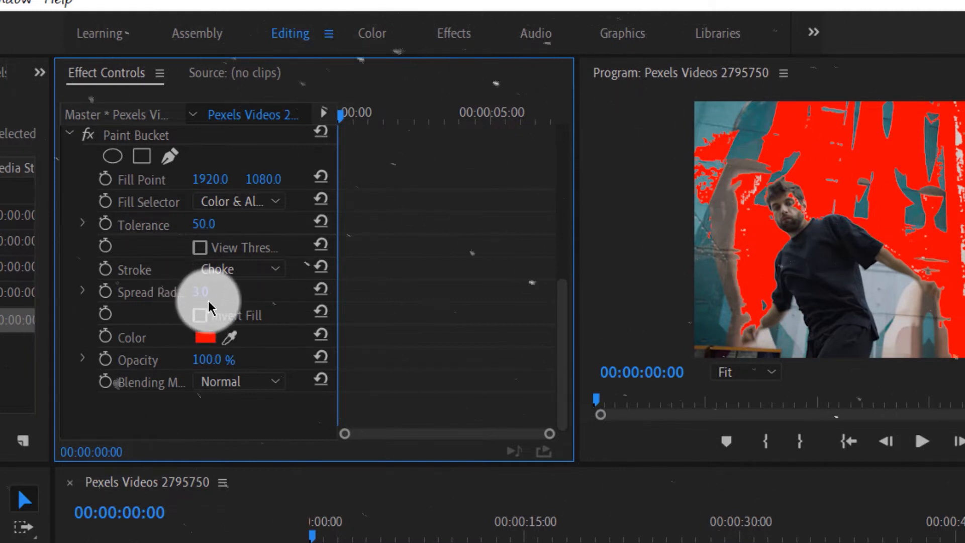
Keyframe the Paint Bucket's Color at 00:00:00:00 and 00:00:02:05, and start Tolerance keyframing at 00:00:02:05
{"action": "left_click", "coordinate": [105, 337]}
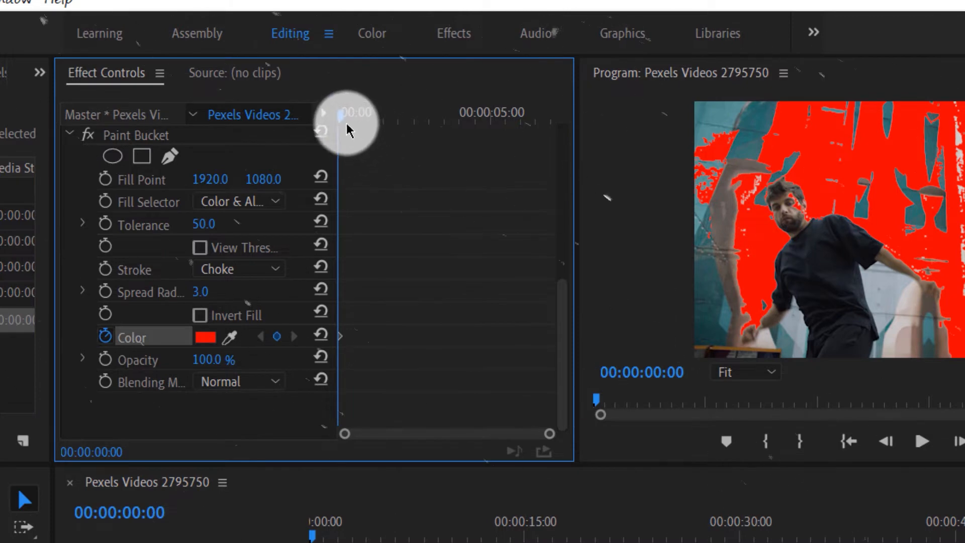
{"action": "left_click_drag", "start_coordinate": [345, 127], "coordinate": [415, 151]}
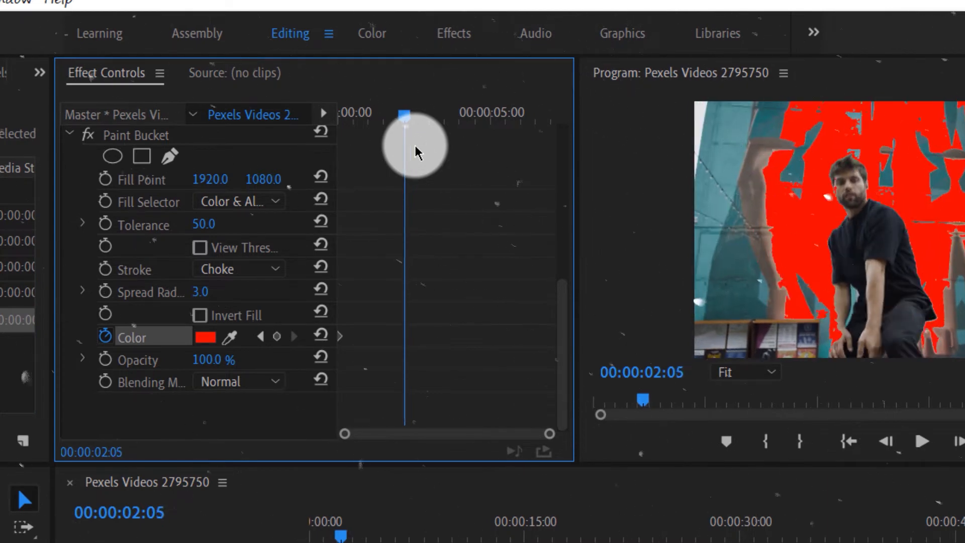
{"action": "left_click", "coordinate": [277, 337]}
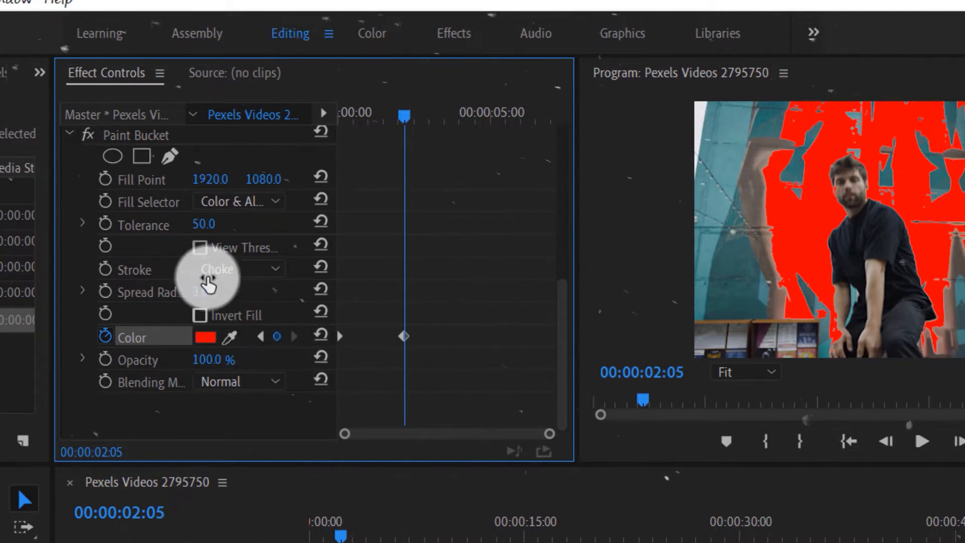
{"action": "left_click", "coordinate": [105, 223]}
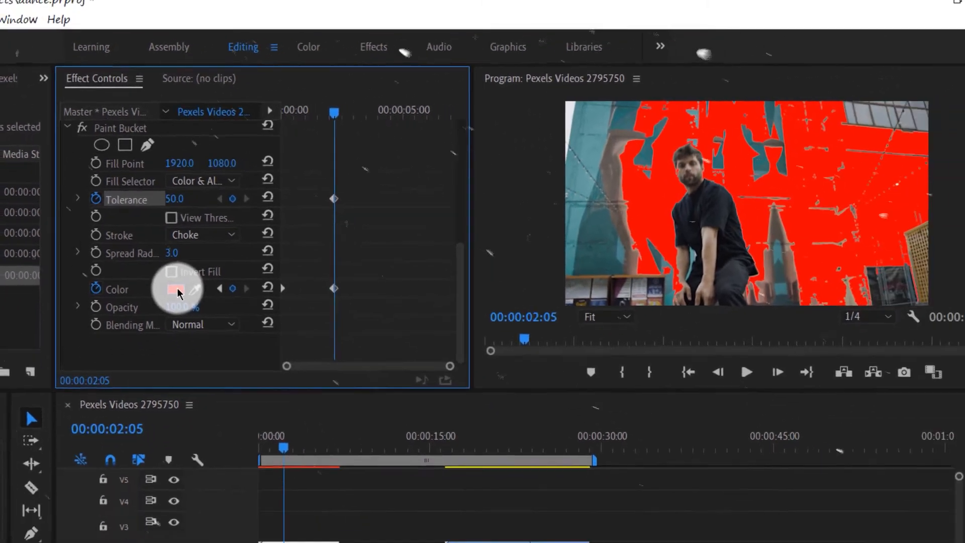
Set the Paint Bucket's fill color to a81455 and its Tolerance to 37 at the 00:00:02:05 keyframes
{"action": "left_click", "coordinate": [205, 337]}
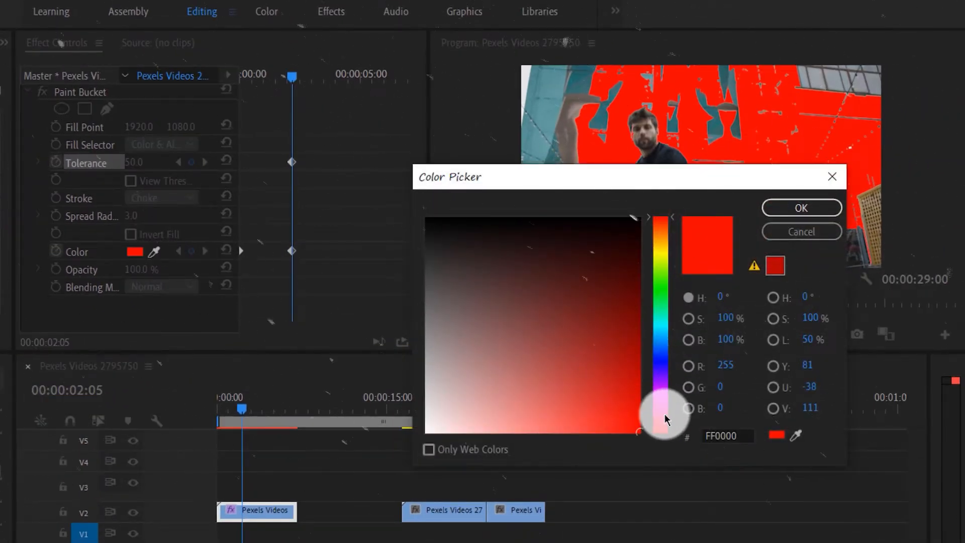
{"action": "double_click", "coordinate": [738, 436]}
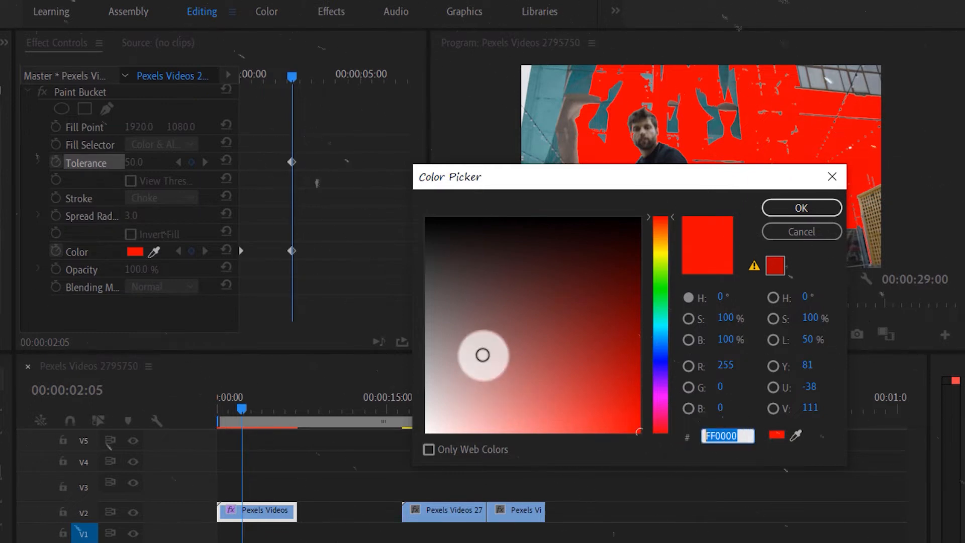
{"action": "type", "text": "a8"}
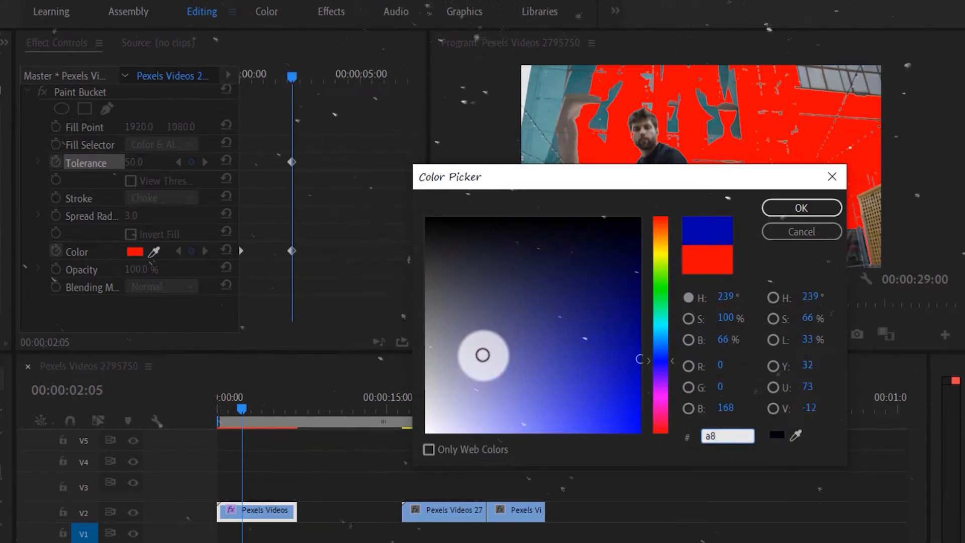
{"action": "type", "text": "1455"}
{"action": "key", "text": "Return"}
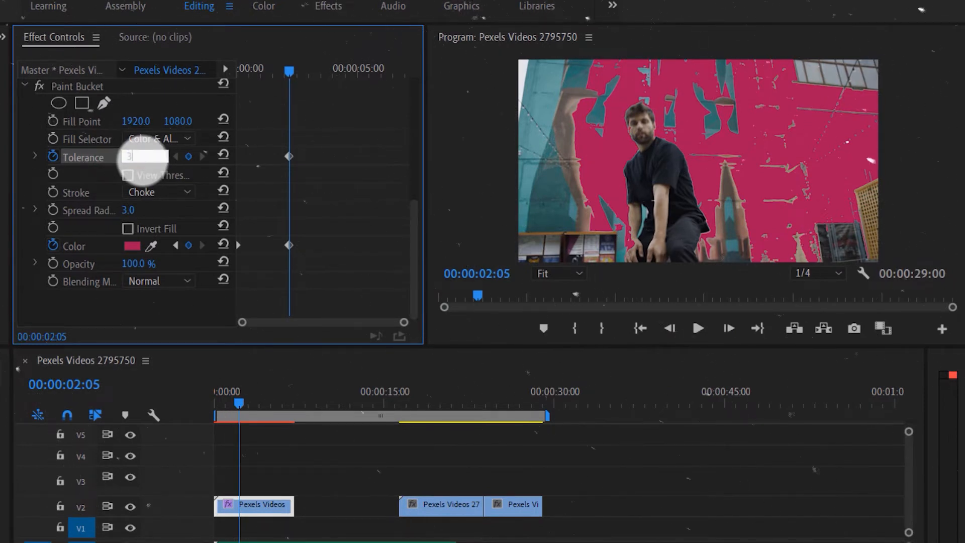
{"action": "left_click_drag", "start_coordinate": [141, 160], "coordinate": [141, 160]}
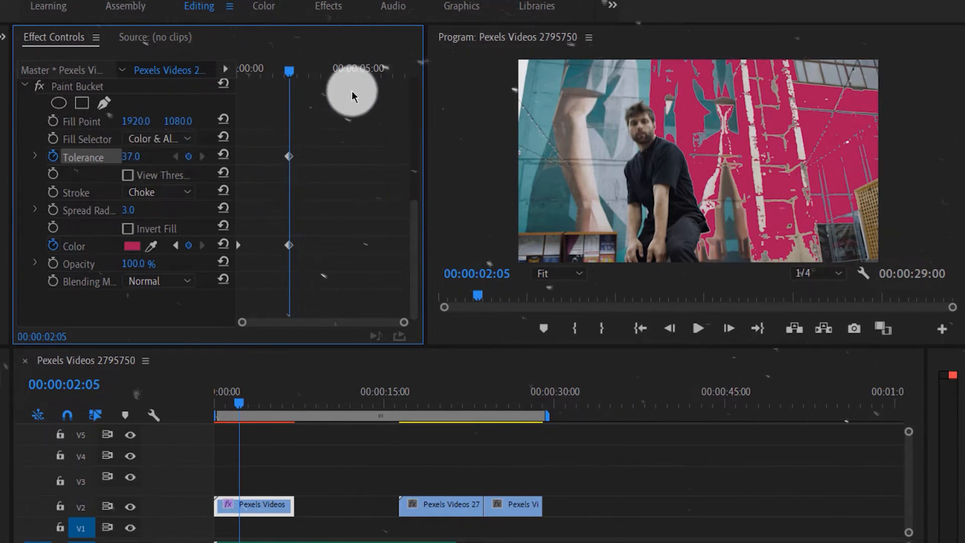
Add Color and Tolerance keyframes at 00:00:04:14 and 00:00:06:15, using an orange fill and a Tolerance of 62 at 00:00:06:15
{"action": "left_click_drag", "start_coordinate": [300, 61], "coordinate": [351, 82]}
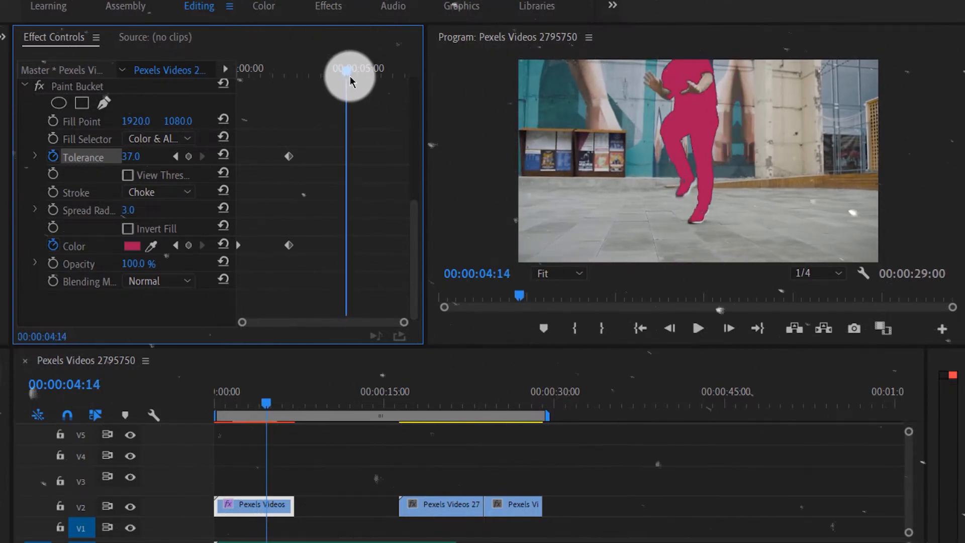
{"action": "left_click", "coordinate": [132, 246]}
{"action": "left_click", "coordinate": [575, 282]}
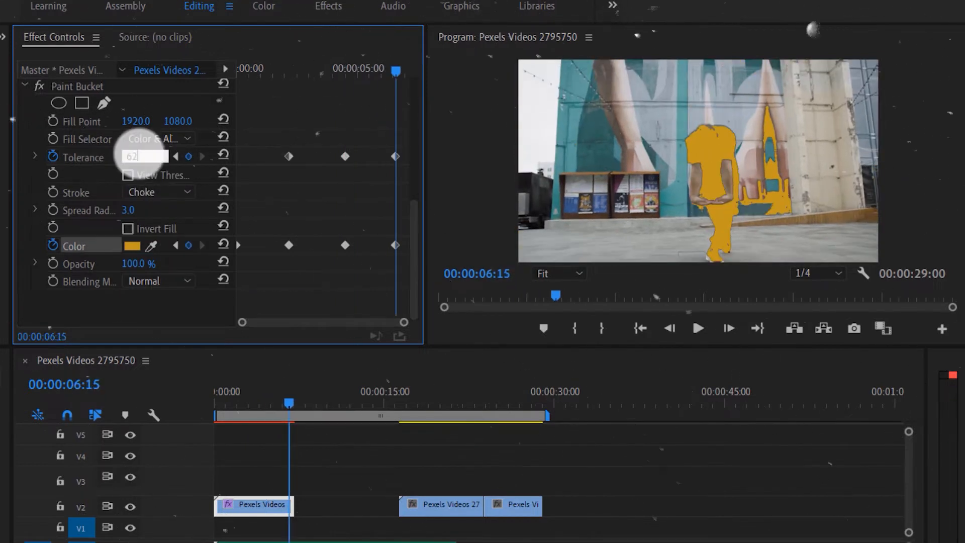
{"action": "left_click", "coordinate": [132, 245]}
Play back the painted first clip, and preview the second clip from 00:00:07:04 in the maximized Program monitor
{"action": "left_click", "coordinate": [224, 403]}
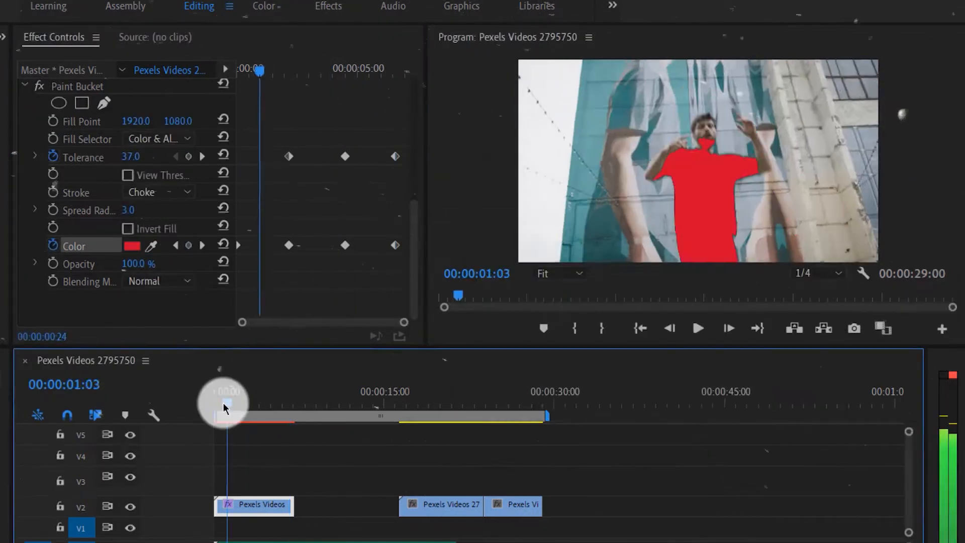
{"action": "key", "text": "space"}
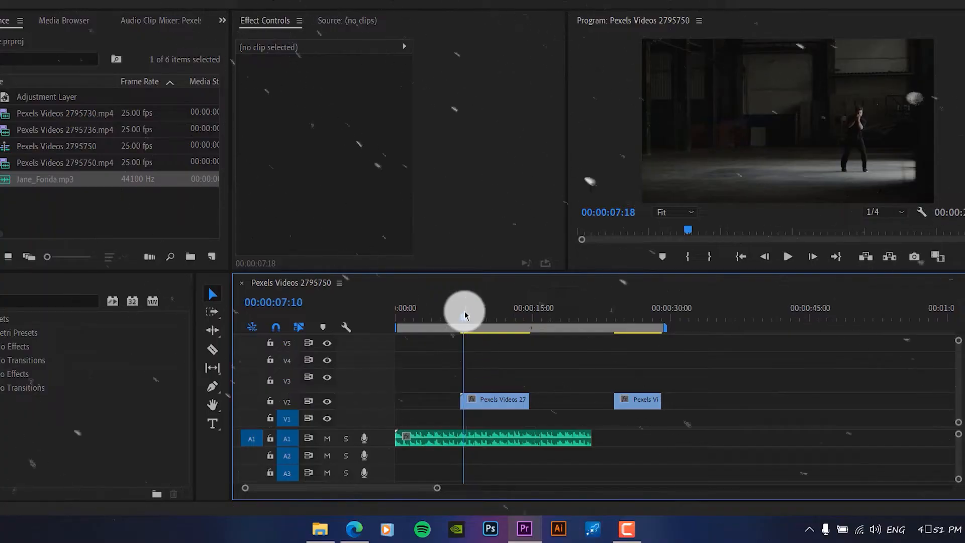
{"action": "left_click", "coordinate": [462, 312]}
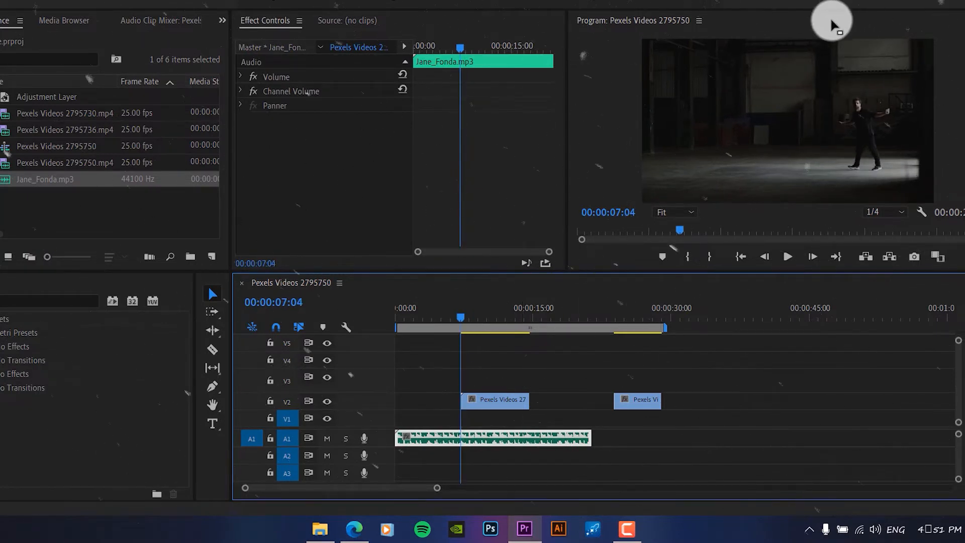
{"action": "key", "text": "grave"}
{"action": "key", "text": "space"}
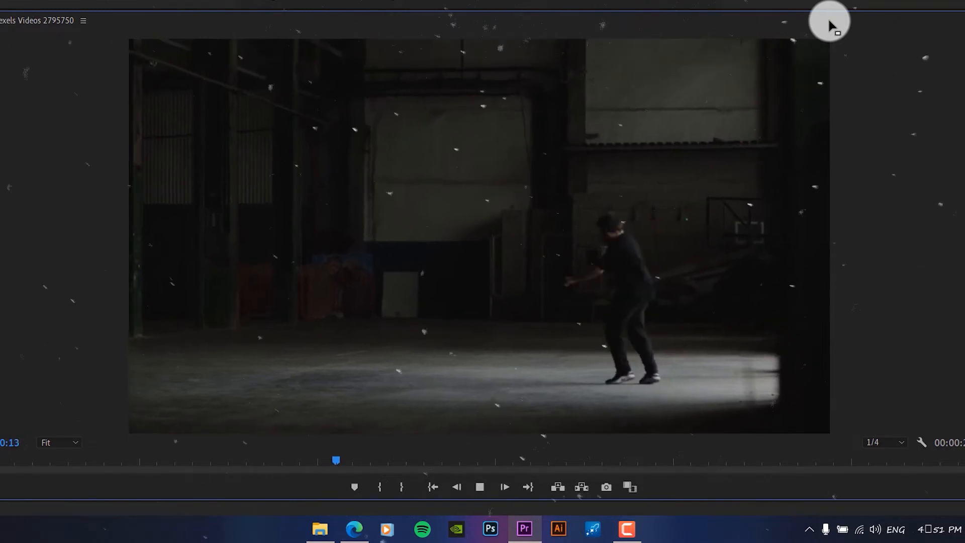
Apply the Strobe Light video effect to the second clip, Pexels Videos 2795736.mp4, and play it back
{"action": "key", "text": "space"}
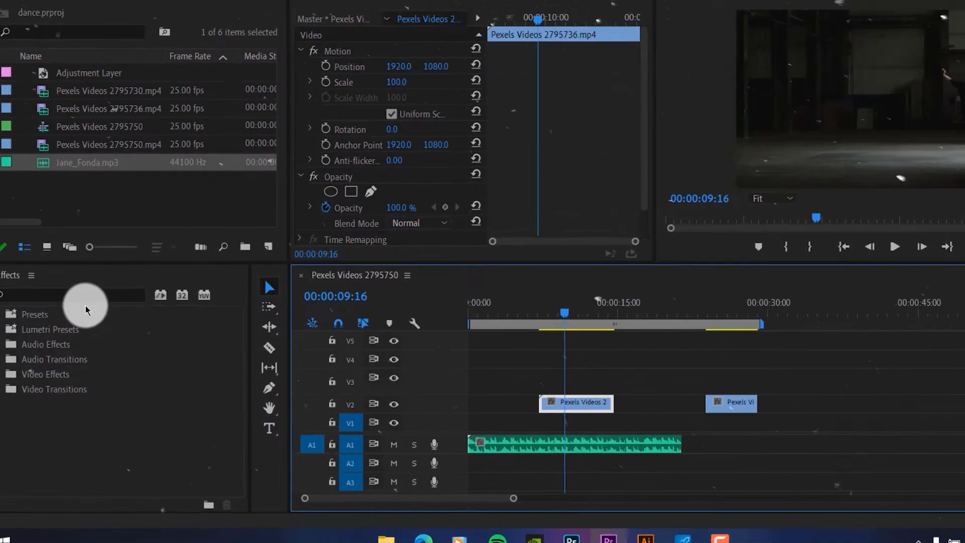
{"action": "left_click", "coordinate": [83, 295]}
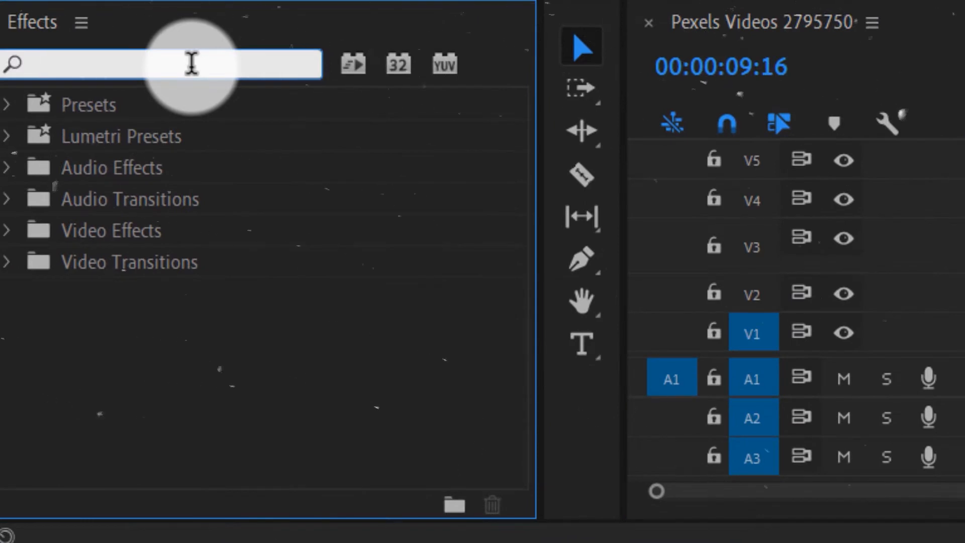
{"action": "type", "text": "strobe"}
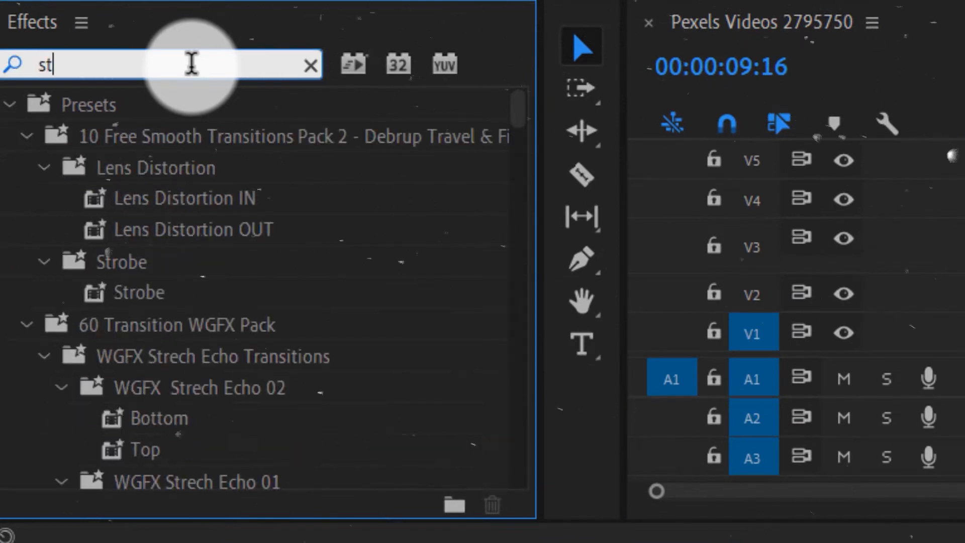
{"action": "type", "text": " light"}
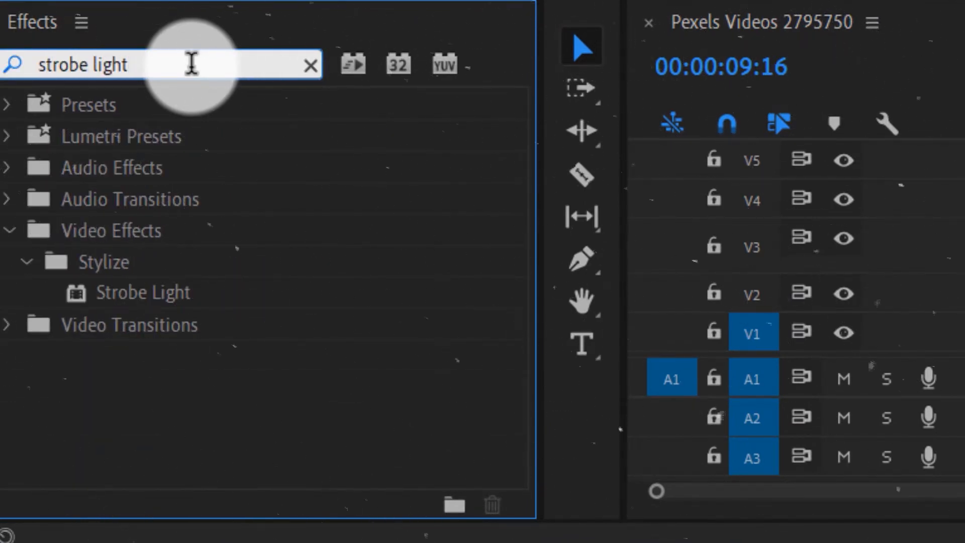
{"action": "left_click_drag", "start_coordinate": [186, 287], "coordinate": [588, 300]}
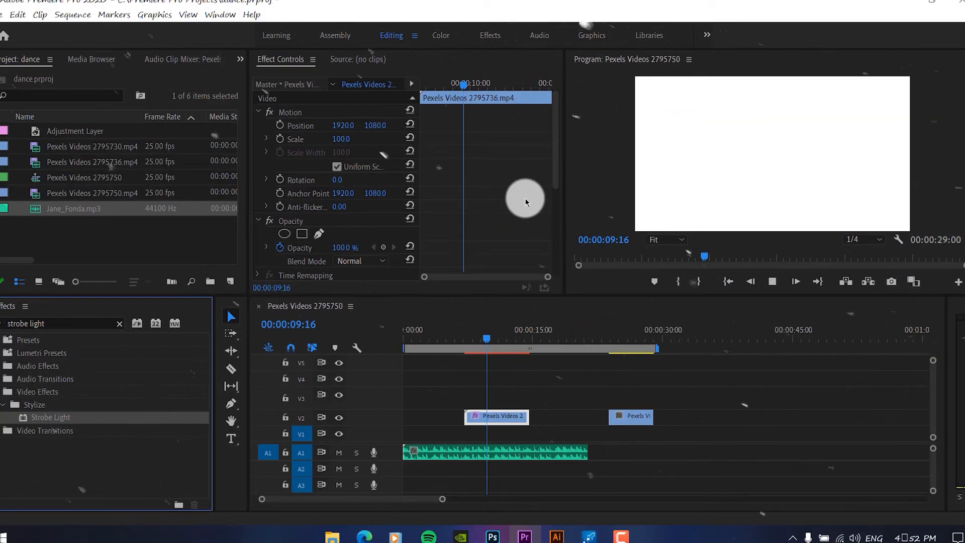
{"action": "key", "text": "space"}
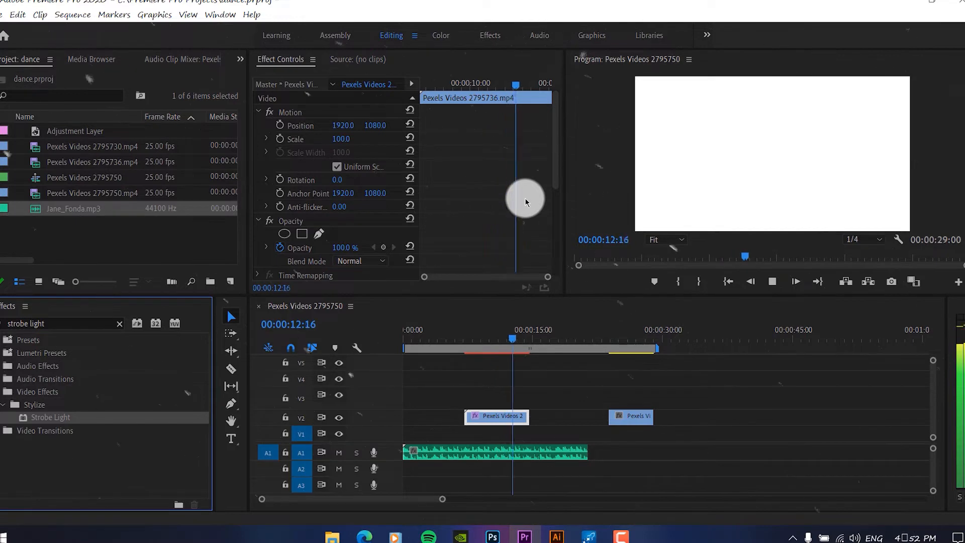
{"action": "key", "text": "space"}
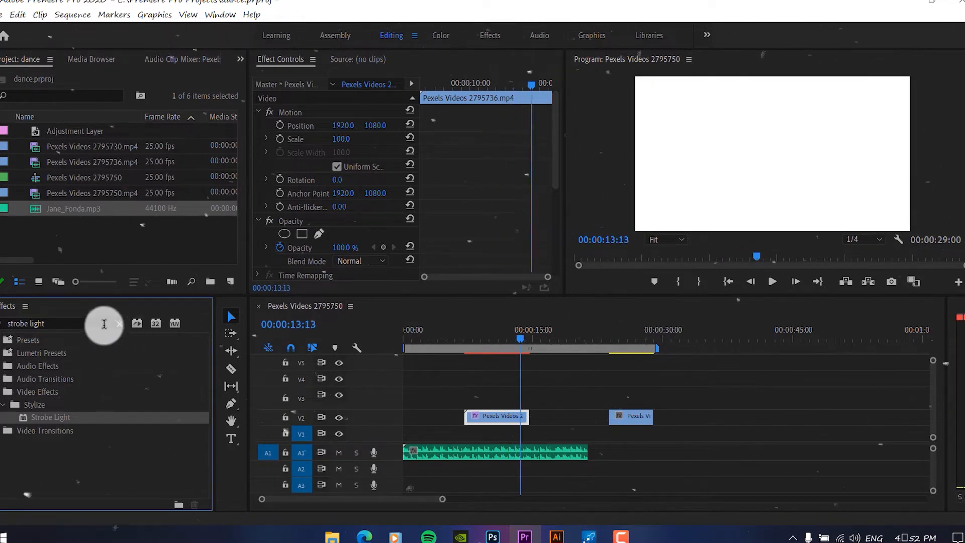
Set the Strobe Light's Strobe Duration to 0.10, Strobe Period to 0.05 and Strobe Color to black (000000)
{"action": "scroll", "coordinate": [344, 198], "scroll_direction": "down", "scroll_amount": 5}
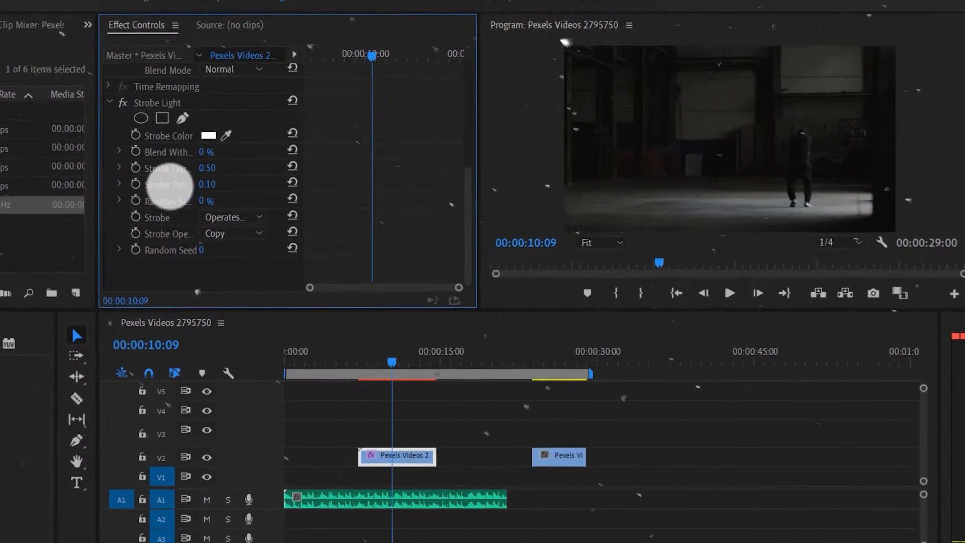
{"action": "left_click_drag", "start_coordinate": [170, 185], "coordinate": [220, 185]}
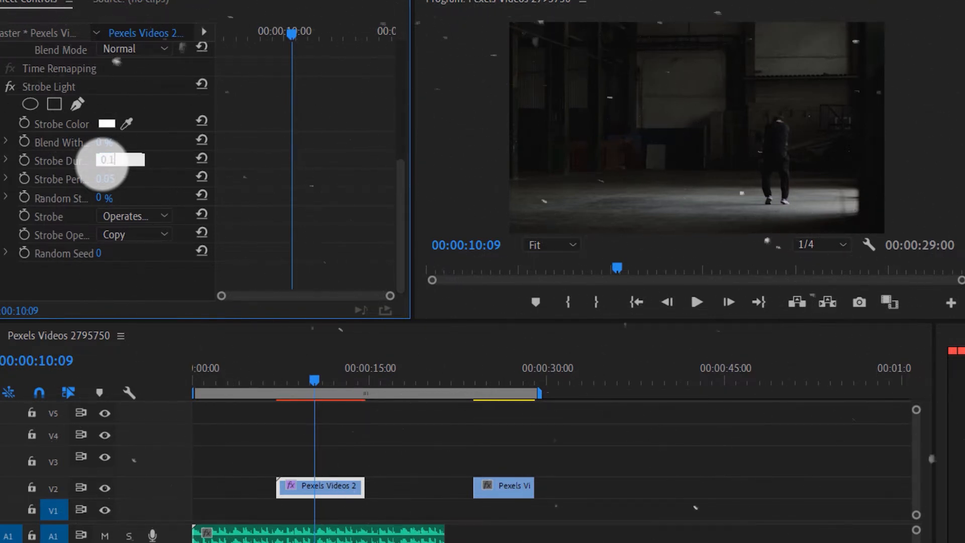
{"action": "left_click", "coordinate": [107, 124]}
{"action": "left_click", "coordinate": [410, 181]}
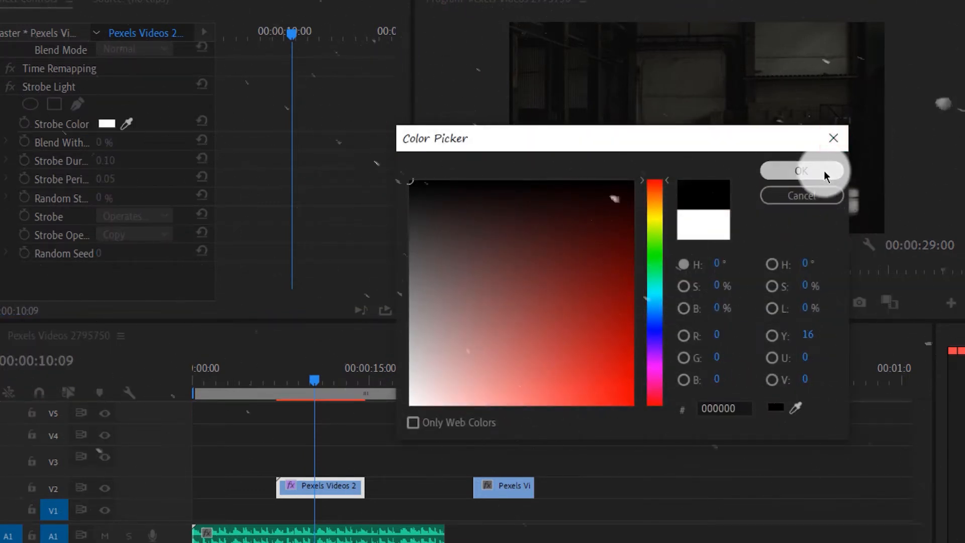
{"action": "left_click", "coordinate": [826, 176]}
Set the Strobe Period to 0.20 and play the second clip from its beginning in the maximized Program monitor
{"action": "left_click_drag", "start_coordinate": [313, 377], "coordinate": [304, 381]}
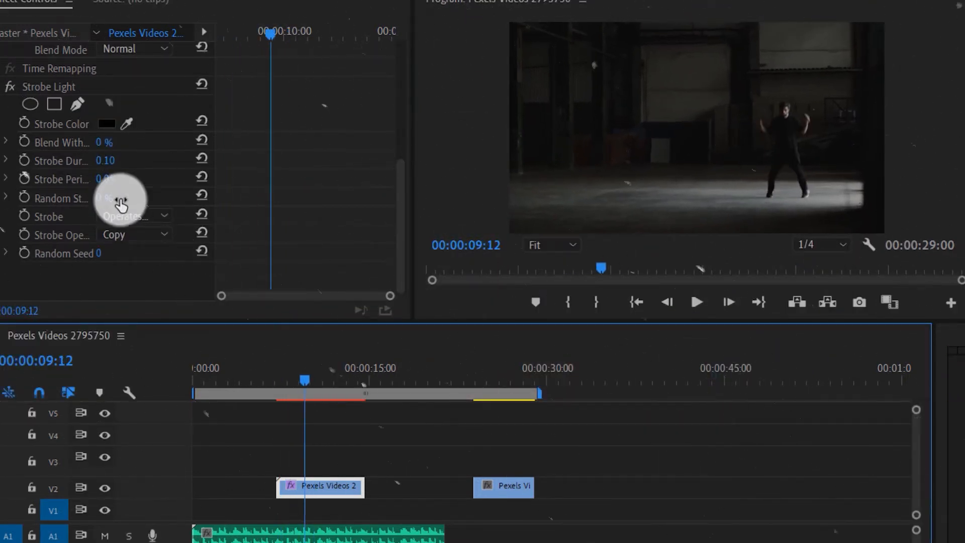
{"action": "left_click_drag", "start_coordinate": [120, 203], "coordinate": [119, 176]}
{"action": "mouse_move", "coordinate": [302, 382]}
{"action": "left_mouse_down"}
{"action": "mouse_move", "coordinate": [280, 382]}
{"action": "mouse_move", "coordinate": [321, 381]}
{"action": "mouse_move", "coordinate": [289, 382]}
{"action": "left_mouse_up"}
{"action": "key", "text": "space"}
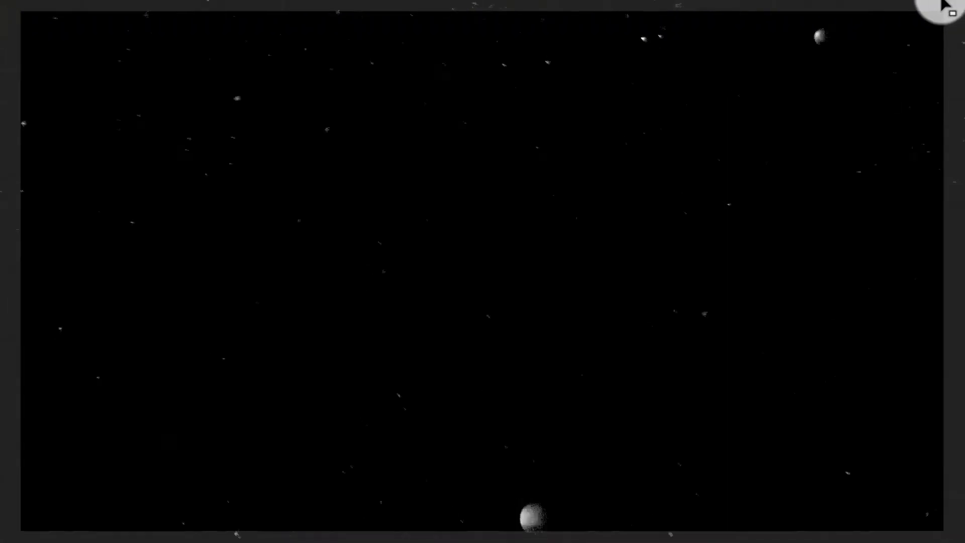
{"action": "key", "text": "space"}
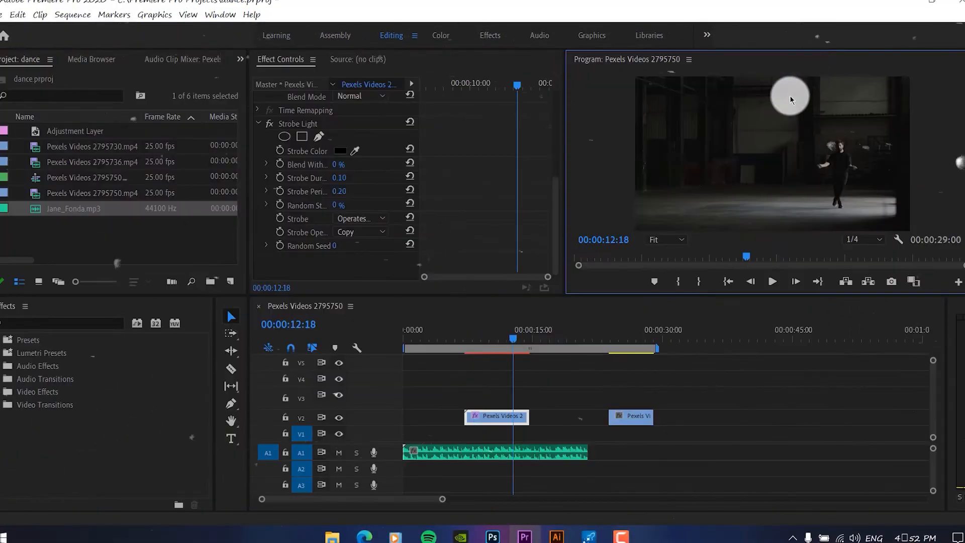
Set the Strobe mode to Makes Layer Transparent and check the strobing on the second clip
{"action": "left_click_drag", "start_coordinate": [509, 339], "coordinate": [492, 344]}
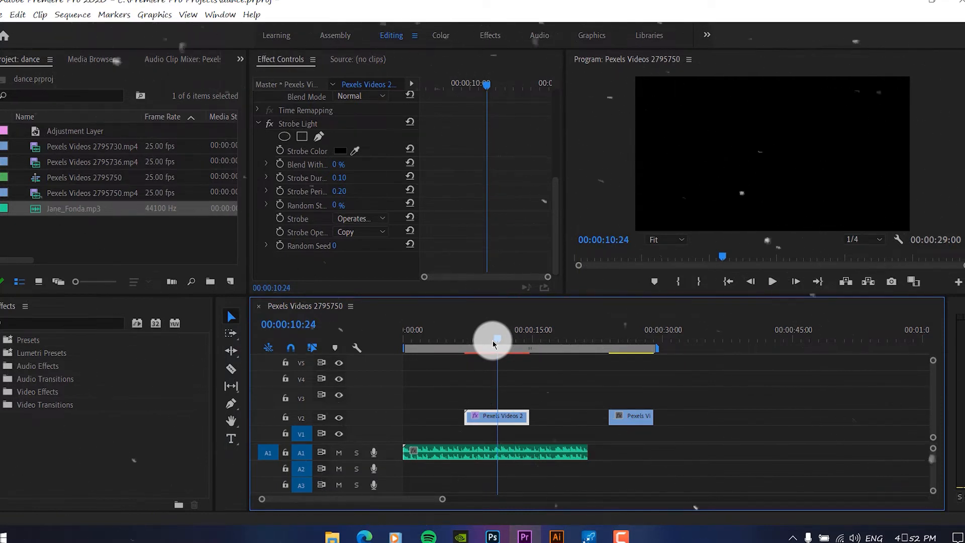
{"action": "left_click_drag", "start_coordinate": [494, 345], "coordinate": [491, 341]}
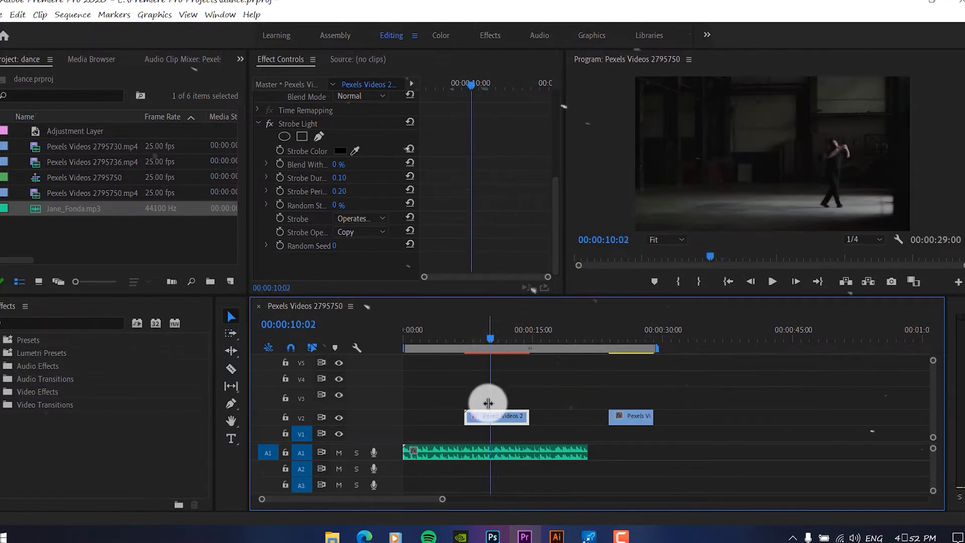
{"action": "left_click", "coordinate": [370, 219]}
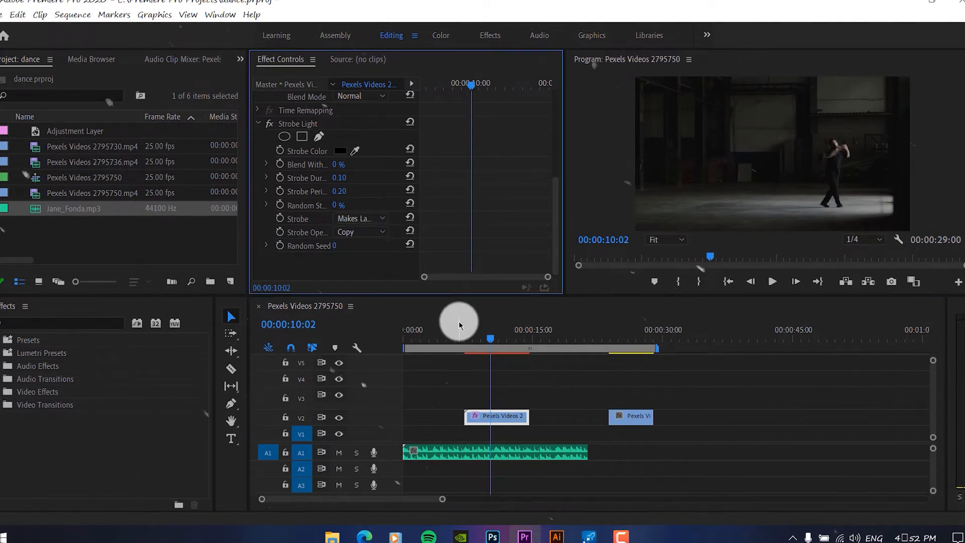
{"action": "key", "text": "space"}
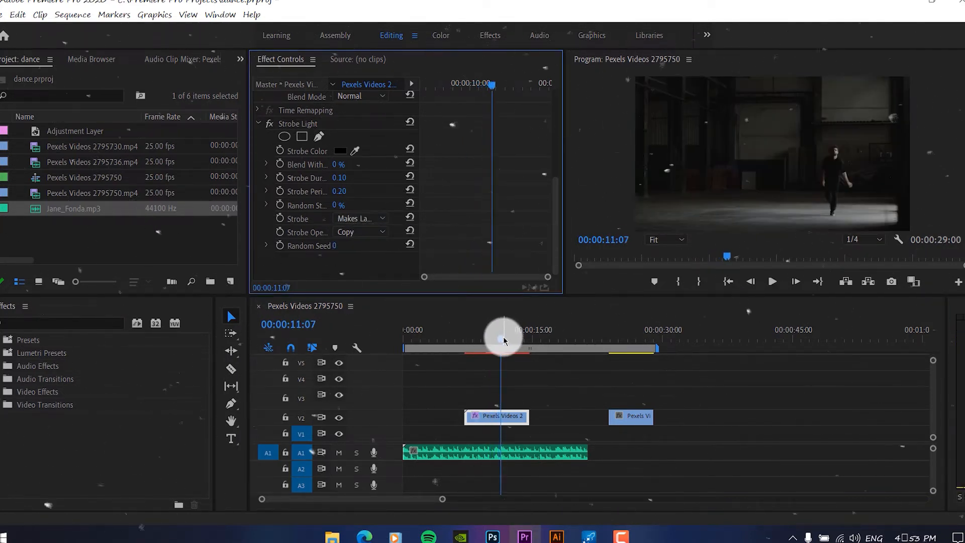
{"action": "left_click_drag", "start_coordinate": [502, 335], "coordinate": [482, 340]}
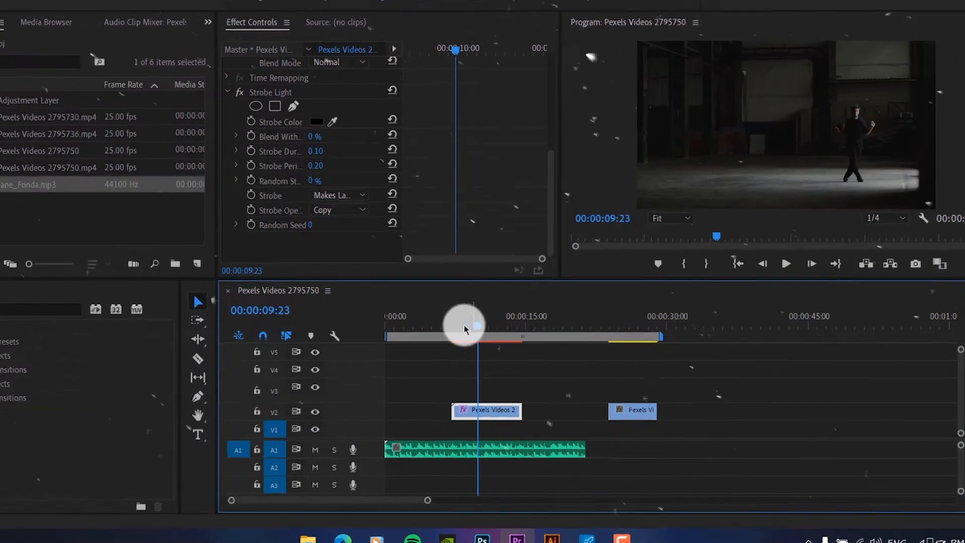
Duplicate the second clip onto track V1 directly beneath the original and remove Strobe Light from the copy
{"action": "left_click", "coordinate": [473, 415]}
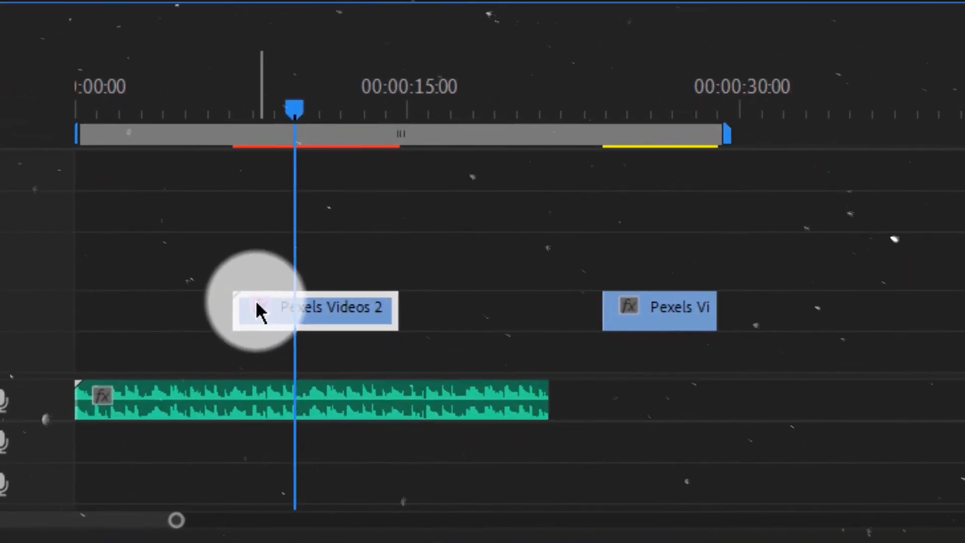
{"action": "left_click_drag", "start_coordinate": [255, 299], "coordinate": [269, 351]}
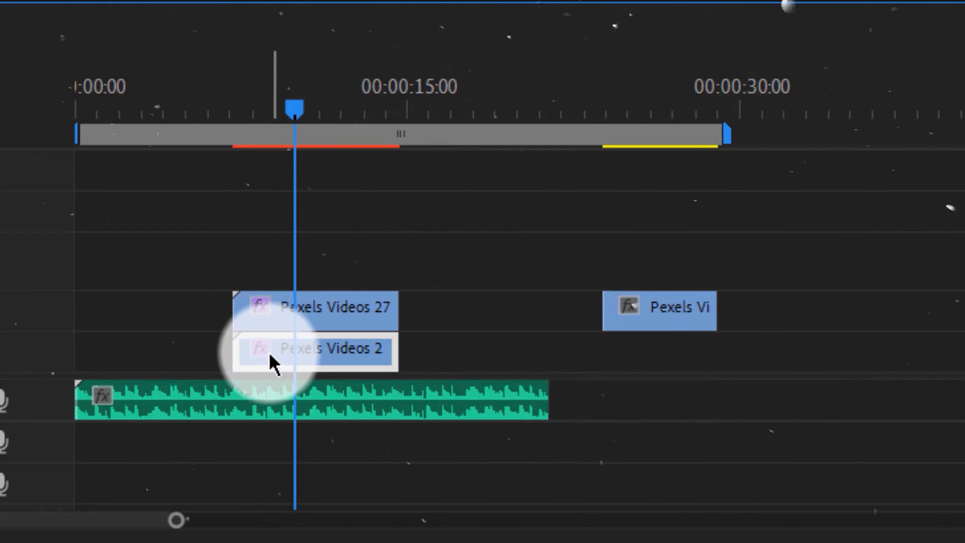
{"action": "scroll", "coordinate": [430, 164], "scroll_direction": "down", "scroll_amount": 5}
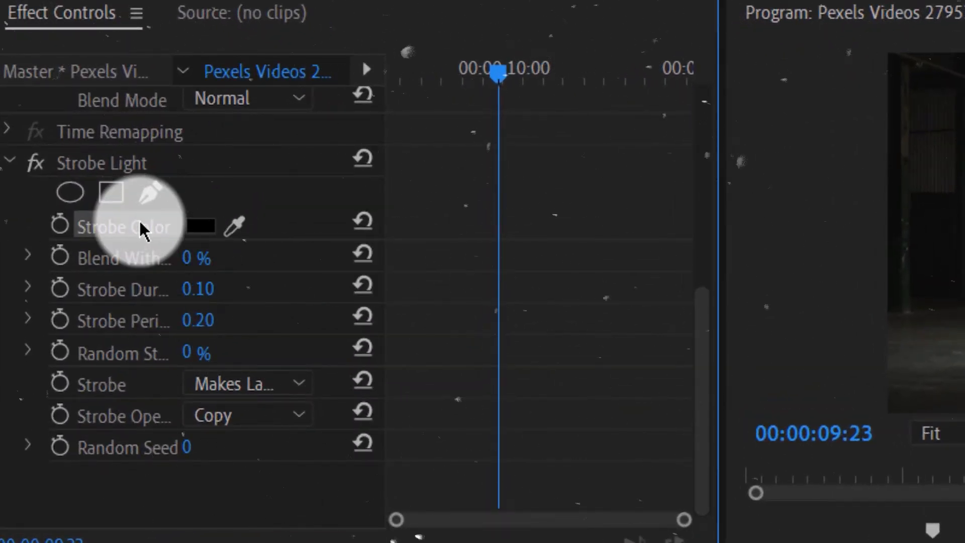
{"action": "left_click", "coordinate": [153, 171]}
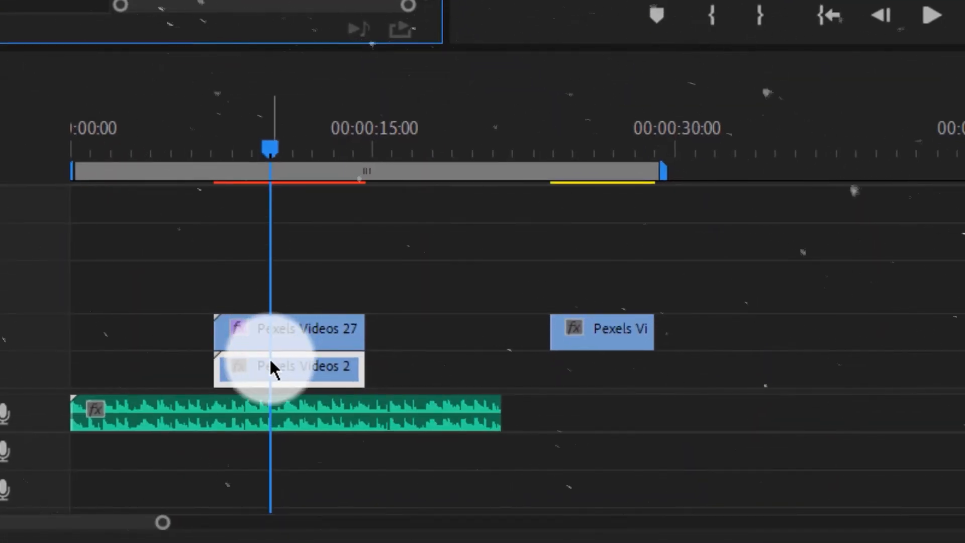
Shift the V1 copy about two frames later so it starts slightly after the strobed clip on V2
{"action": "scroll", "coordinate": [269, 357], "scroll_direction": "up", "scroll_amount": 3}
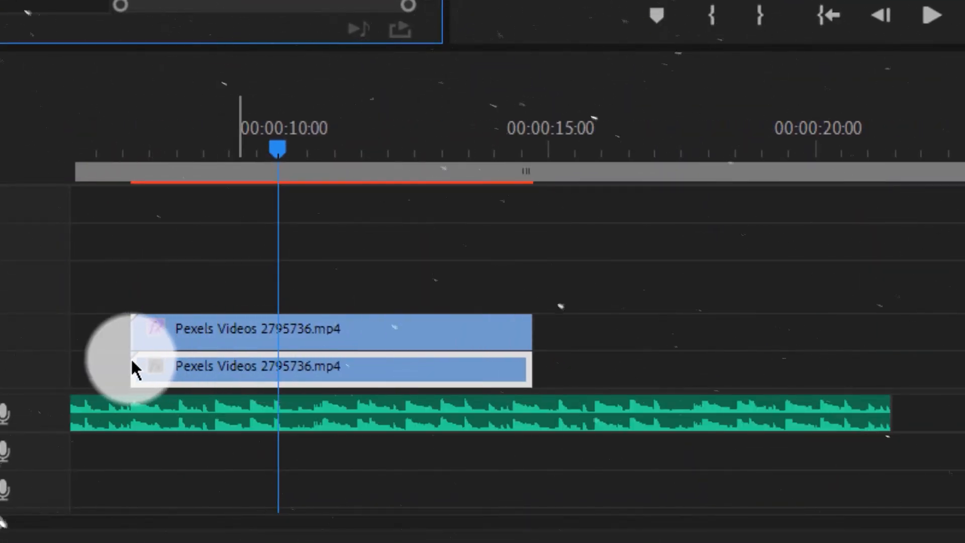
{"action": "left_click", "coordinate": [174, 150]}
{"action": "left_click_drag", "start_coordinate": [126, 152], "coordinate": [134, 153]}
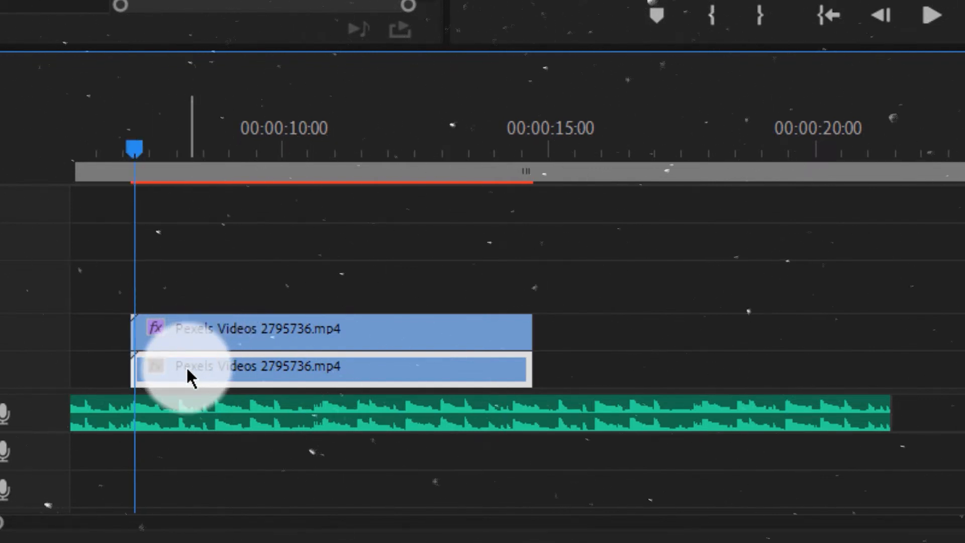
{"action": "scroll", "coordinate": [185, 365], "scroll_direction": "up", "scroll_amount": 2}
{"action": "scroll", "coordinate": [173, 364], "scroll_direction": "up", "scroll_amount": 2}
{"action": "scroll", "coordinate": [172, 372], "scroll_direction": "left", "scroll_amount": 3}
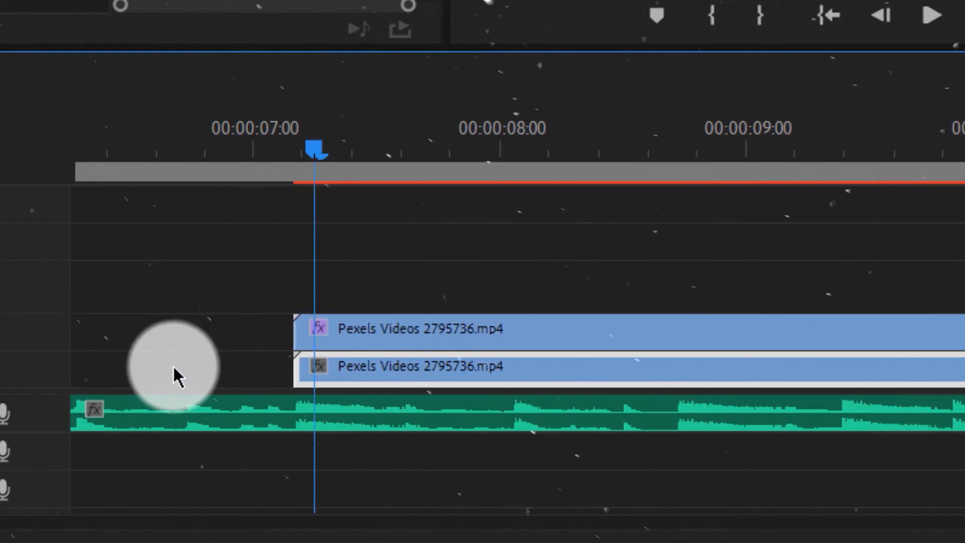
{"action": "left_click_drag", "start_coordinate": [378, 376], "coordinate": [406, 378]}
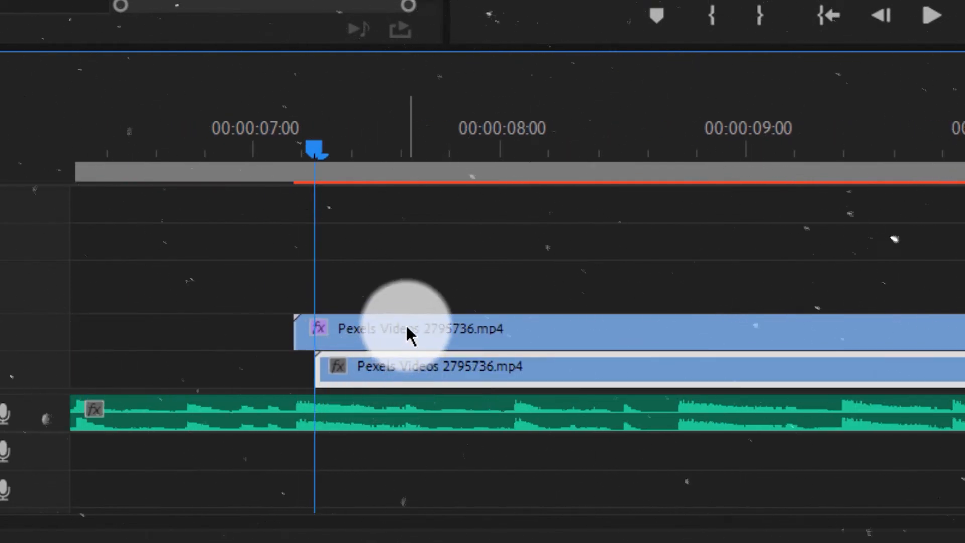
Preview the third clip, Pexels Videos 2795750.mp4, from 00:00:14:17 in the maximized Program monitor
{"action": "scroll", "coordinate": [406, 324], "scroll_direction": "down", "scroll_amount": 4}
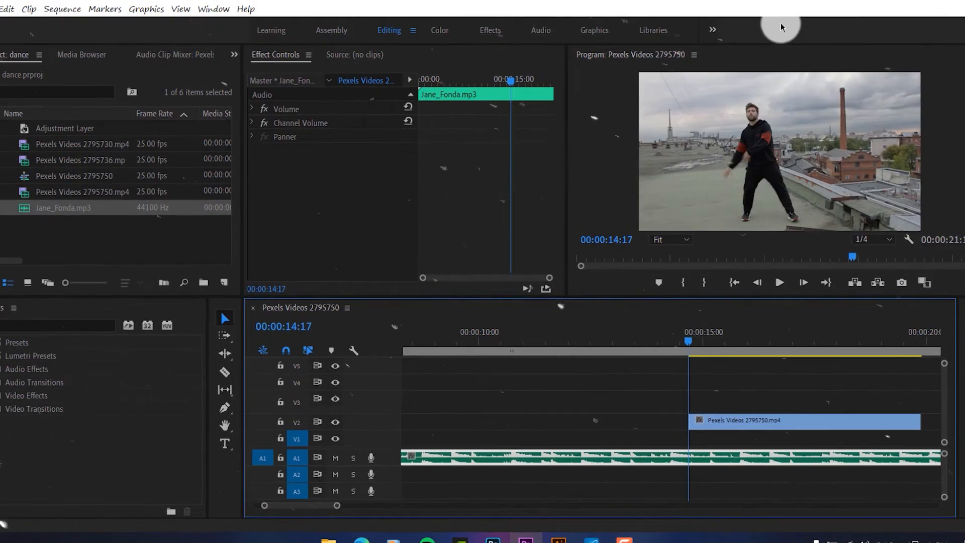
{"action": "key", "text": "space"}
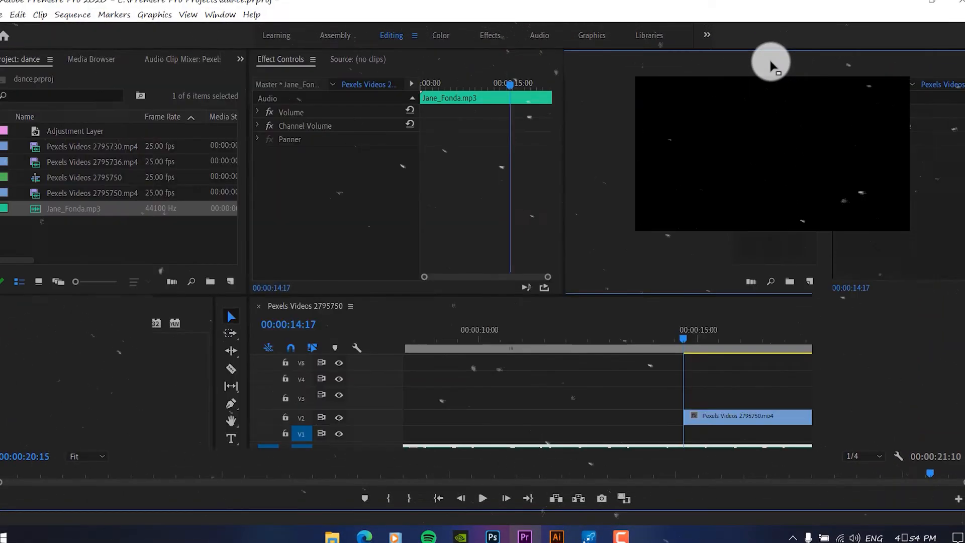
{"action": "left_click_drag", "start_coordinate": [481, 341], "coordinate": [383, 349]}
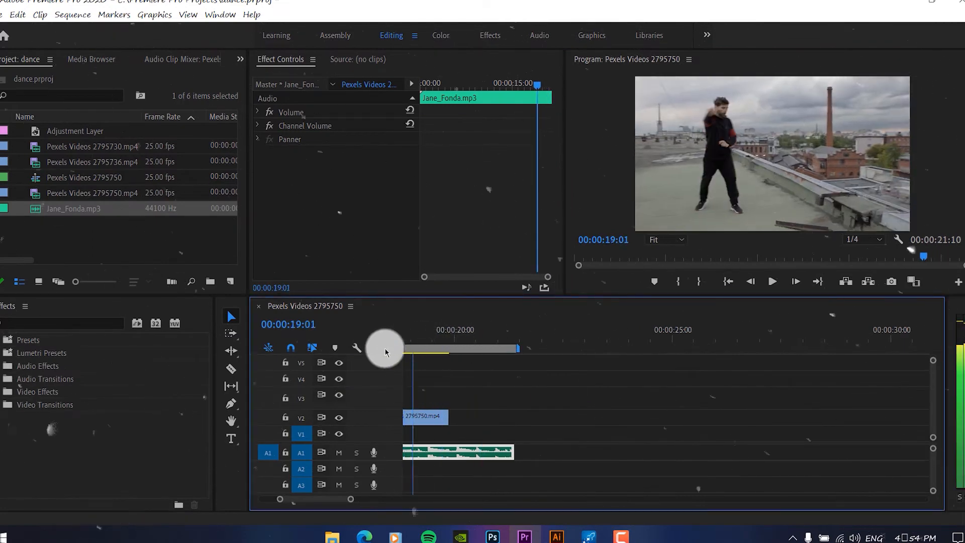
Apply the Emboss video effect to the third clip and view the frame at 00:00:16:16 in the maximized Program monitor
{"action": "key", "text": "minus"}
{"action": "scroll", "coordinate": [458, 373], "scroll_direction": "up", "scroll_amount": 3}
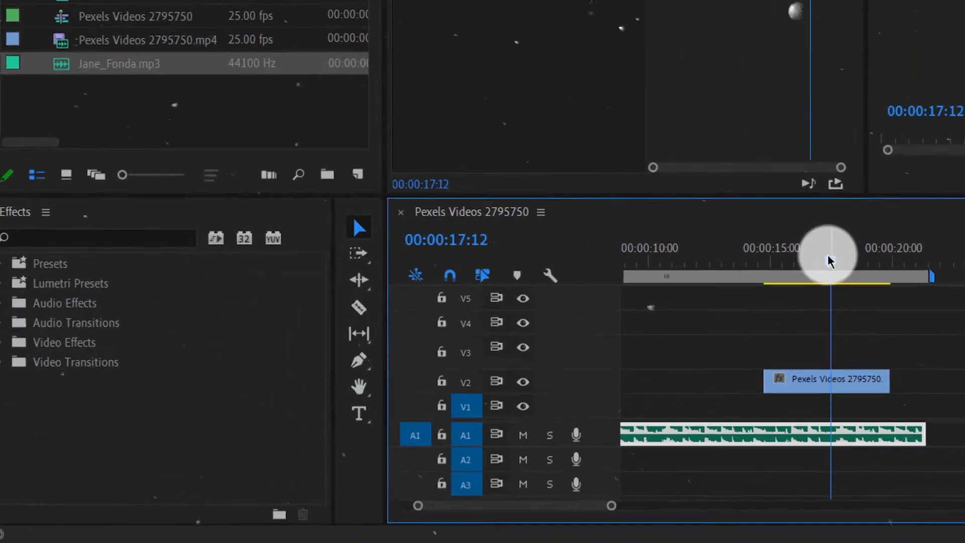
{"action": "left_click", "coordinate": [534, 333]}
{"action": "left_click", "coordinate": [110, 52]}
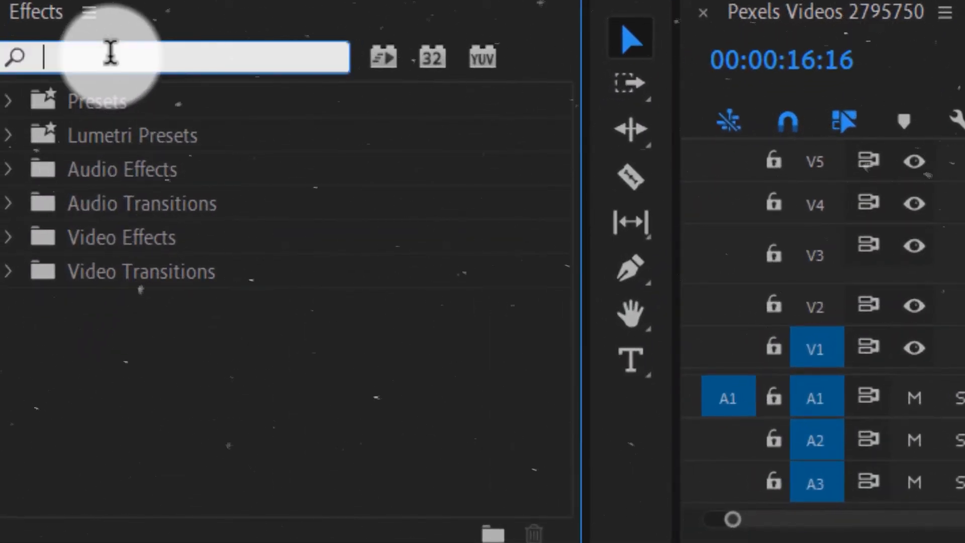
{"action": "type", "text": "emboss"}
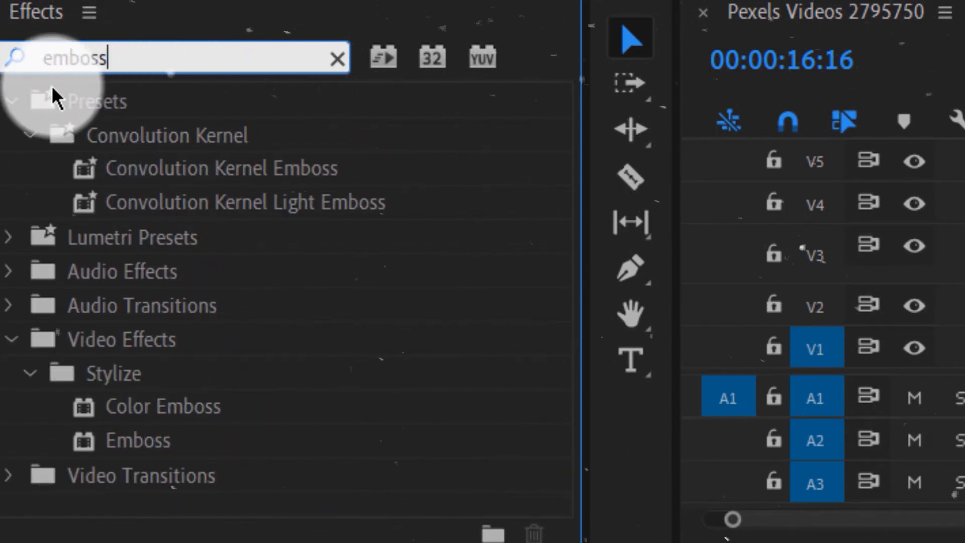
{"action": "left_click", "coordinate": [139, 439]}
{"action": "left_click_drag", "start_coordinate": [139, 439], "coordinate": [964, 324]}
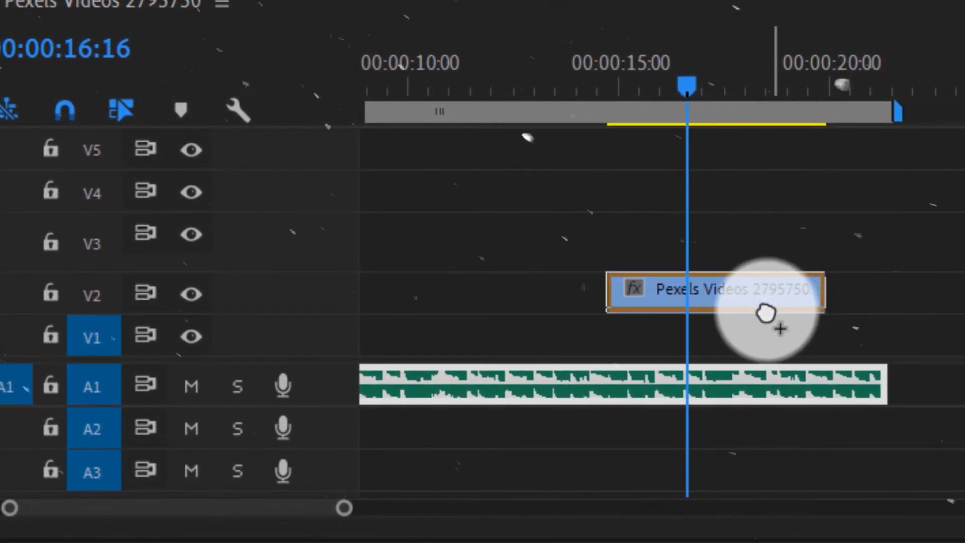
{"action": "left_click_drag", "start_coordinate": [766, 314], "coordinate": [767, 315]}
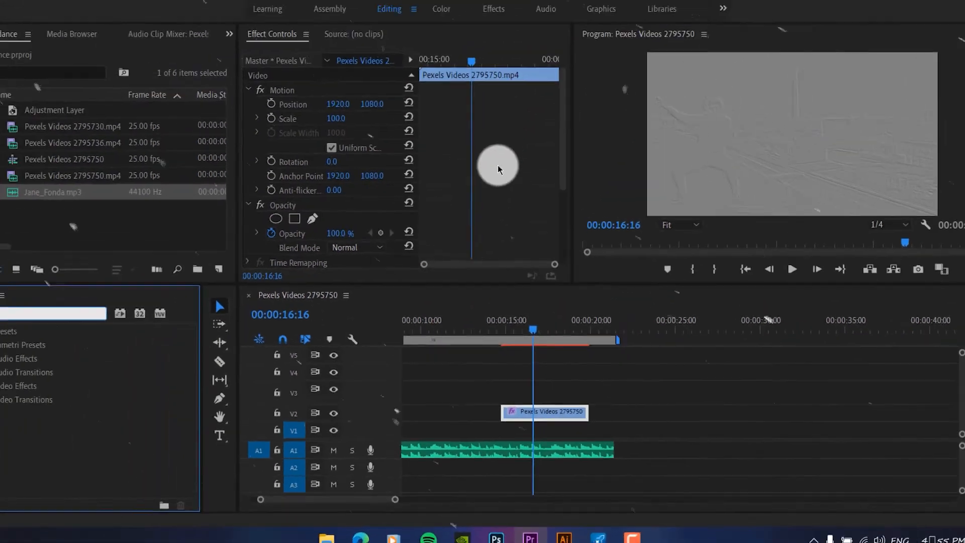
{"action": "key", "text": "grave"}
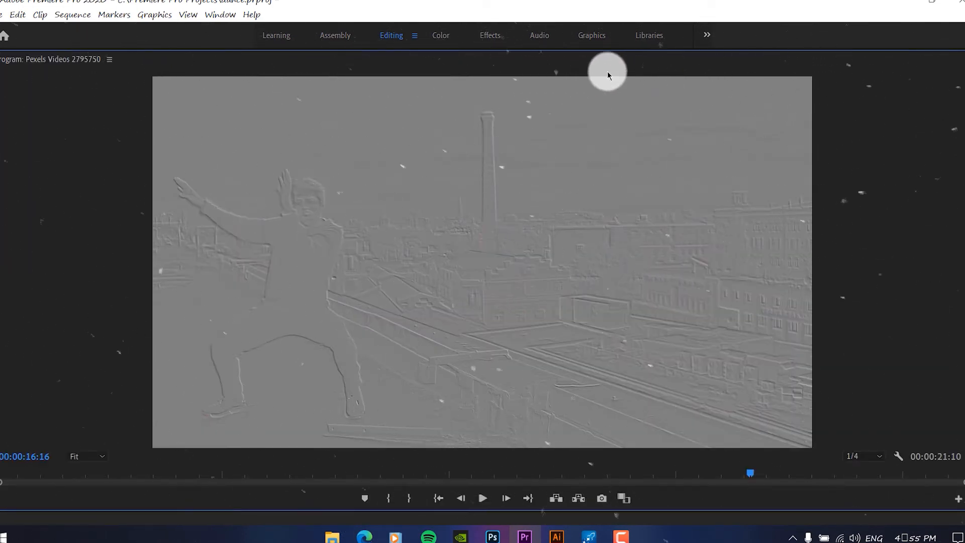
Restore the full workspace and set the third clip's Emboss Relief to 20
{"action": "key", "text": "grave"}
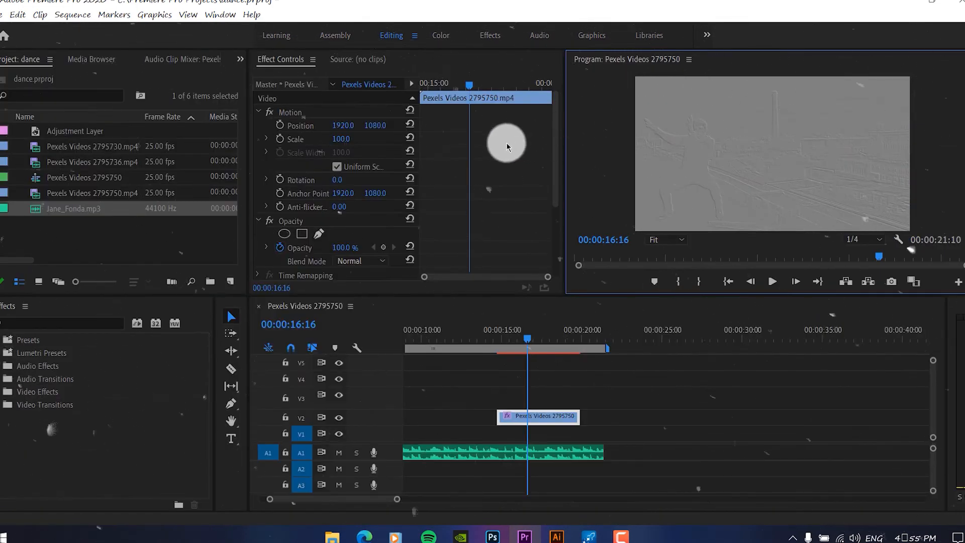
{"action": "scroll", "coordinate": [506, 143], "scroll_direction": "down", "scroll_amount": 3}
{"action": "scroll", "coordinate": [506, 146], "scroll_direction": "down", "scroll_amount": 1}
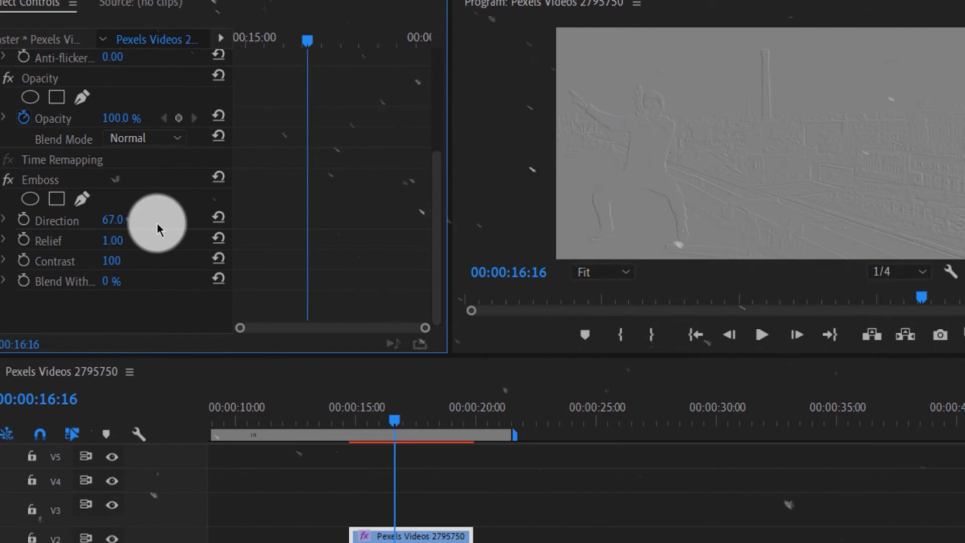
{"action": "type", "text": "20"}
{"action": "key", "text": "Return"}
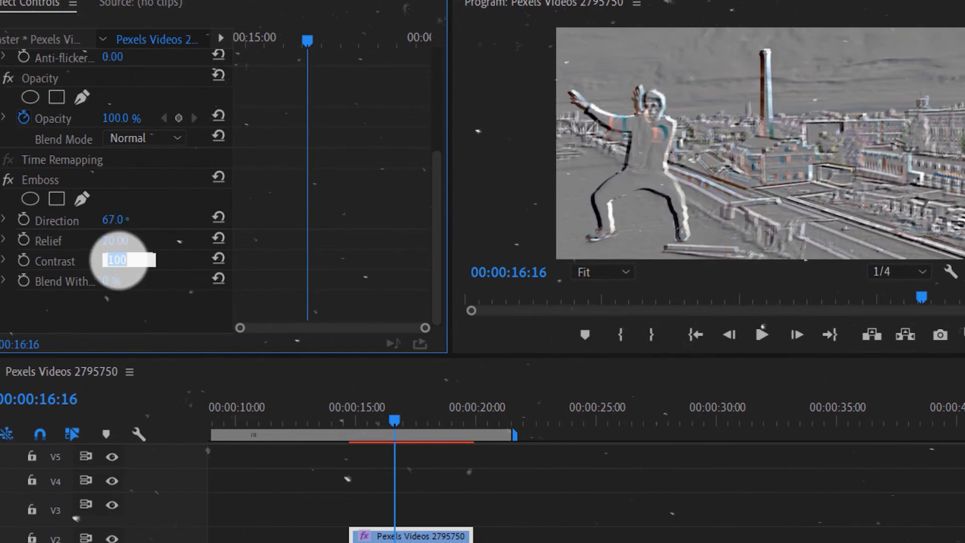
Set the opacity blend mode of the embossed third clip to Color
{"action": "left_click", "coordinate": [151, 135]}
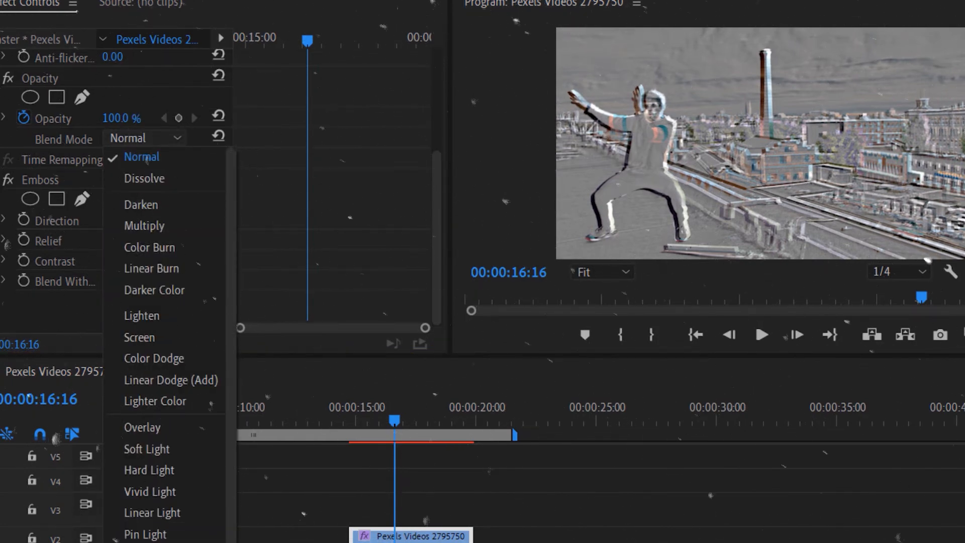
{"action": "scroll", "coordinate": [145, 160], "scroll_direction": "down", "scroll_amount": 2}
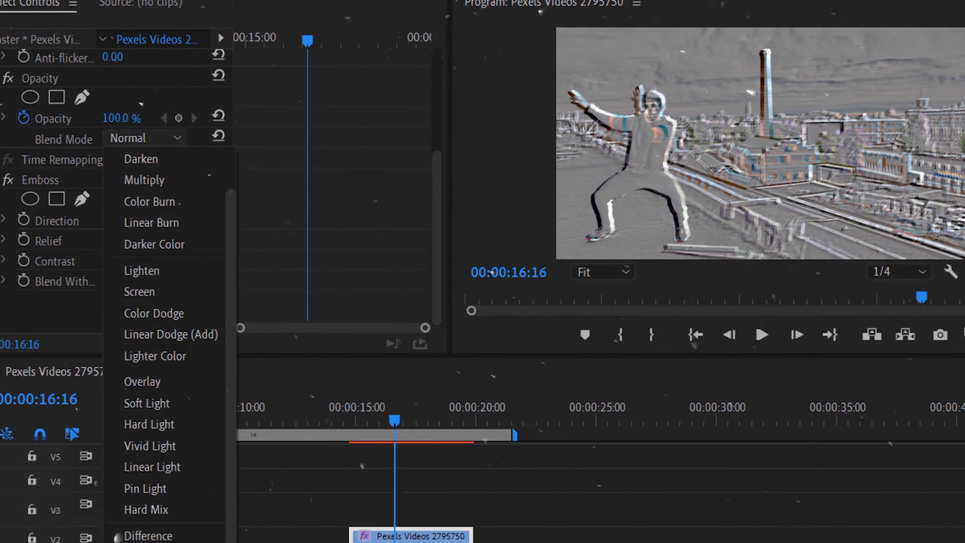
{"action": "left_click", "coordinate": [17, 371]}
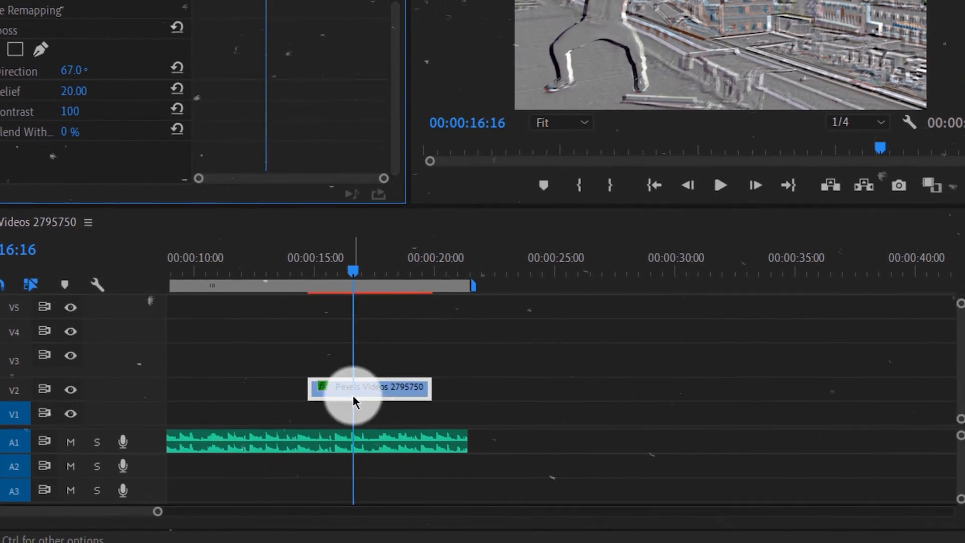
Duplicate the third clip onto track V1 directly beneath the original and remove Emboss from the copy
{"action": "left_click_drag", "start_coordinate": [353, 395], "coordinate": [351, 414]}
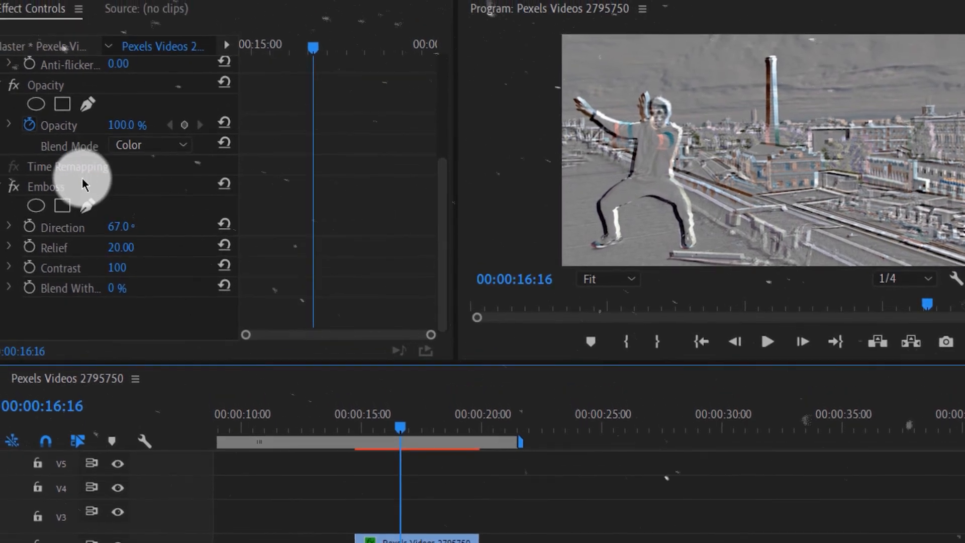
{"action": "left_click", "coordinate": [82, 185]}
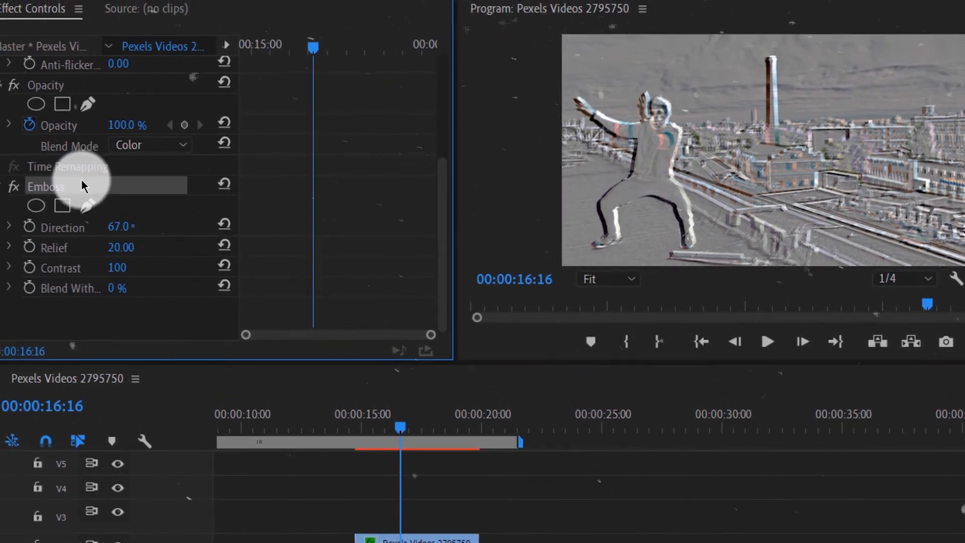
{"action": "key", "text": "Delete"}
Set the V1 copy's opacity blend mode back to Normal
{"action": "left_click", "coordinate": [127, 146]}
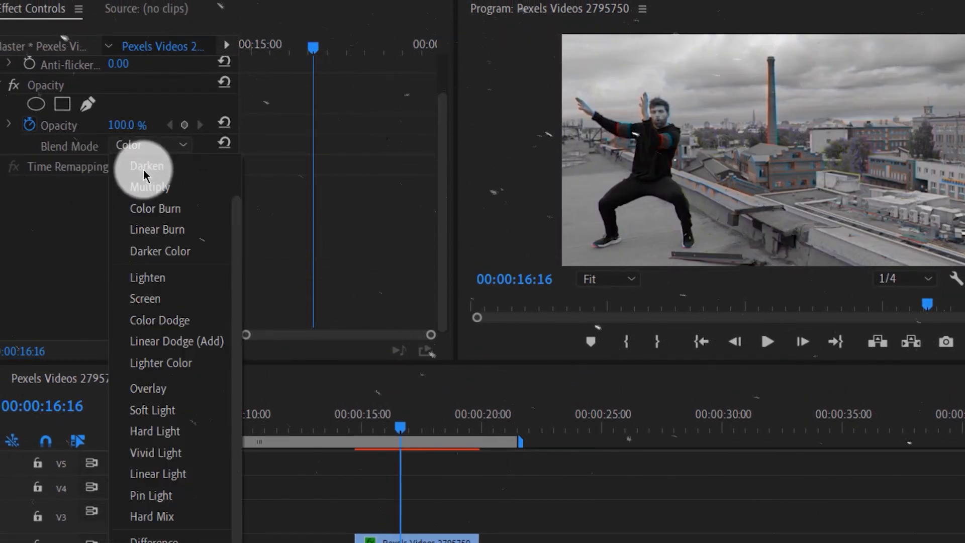
{"action": "scroll", "coordinate": [146, 176], "scroll_direction": "up", "scroll_amount": 3}
{"action": "left_click", "coordinate": [162, 168]}
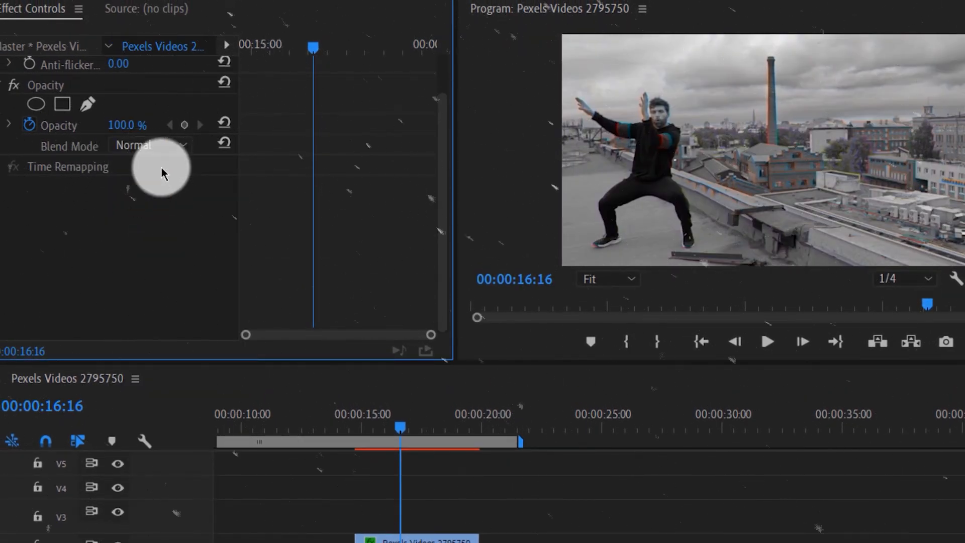
Preview the layered third clip from 00:00:14:16 in the maximized Program monitor
{"action": "left_click", "coordinate": [377, 413]}
{"action": "left_click_drag", "start_coordinate": [400, 410], "coordinate": [356, 429]}
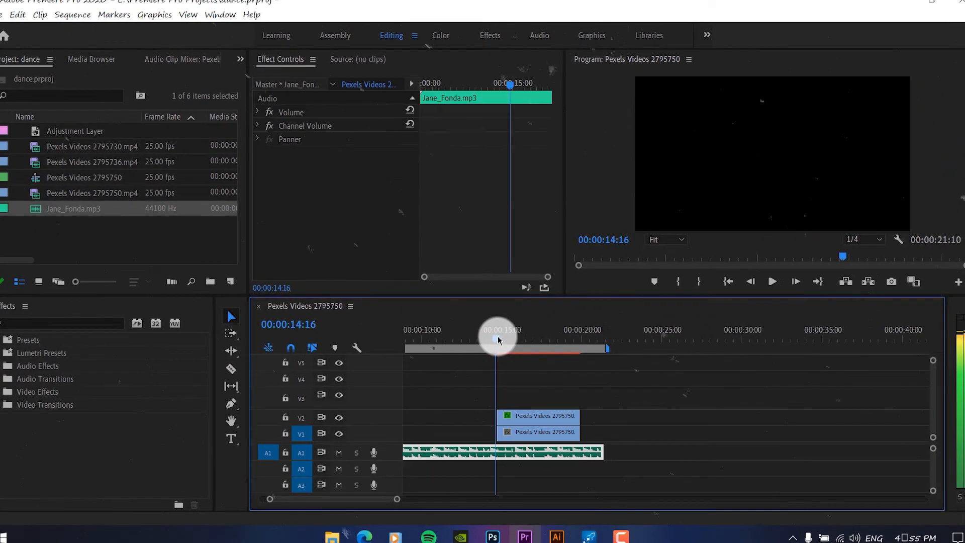
{"action": "left_click", "coordinate": [775, 61]}
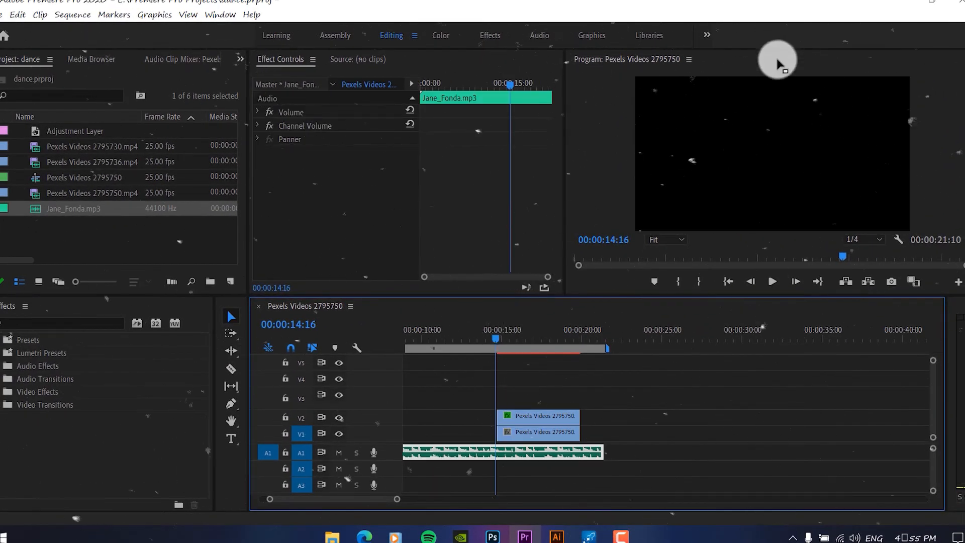
{"action": "key", "text": "grave"}
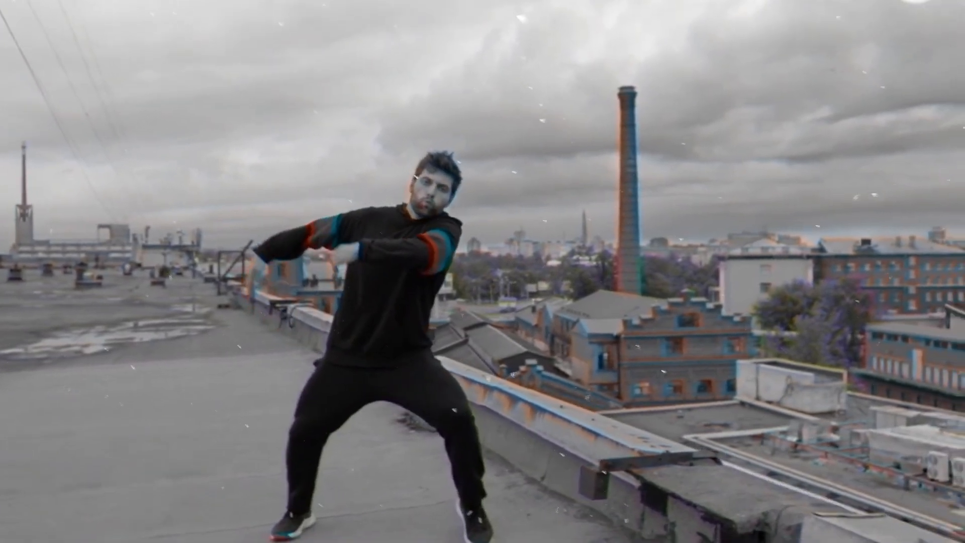